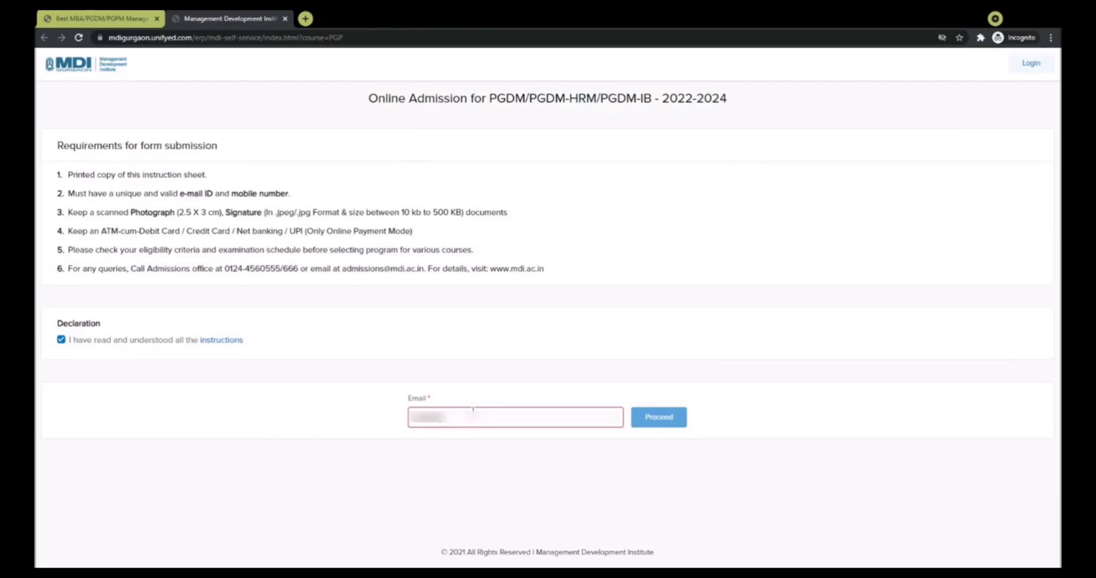
- Submit the e-mail and enter the applicant's first name, last name and mobile number
text(********)
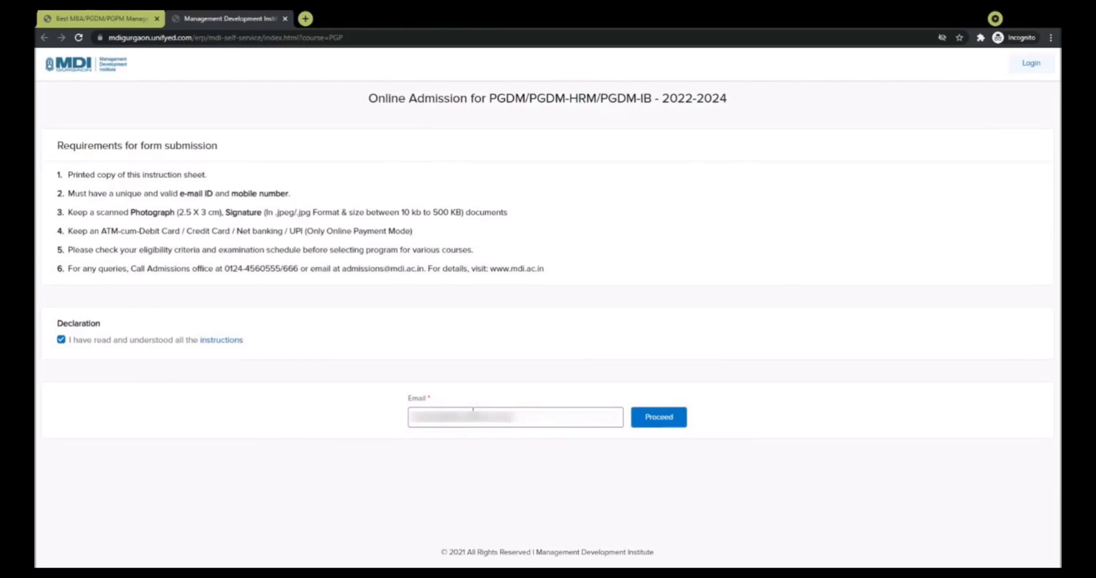
click(670, 421)
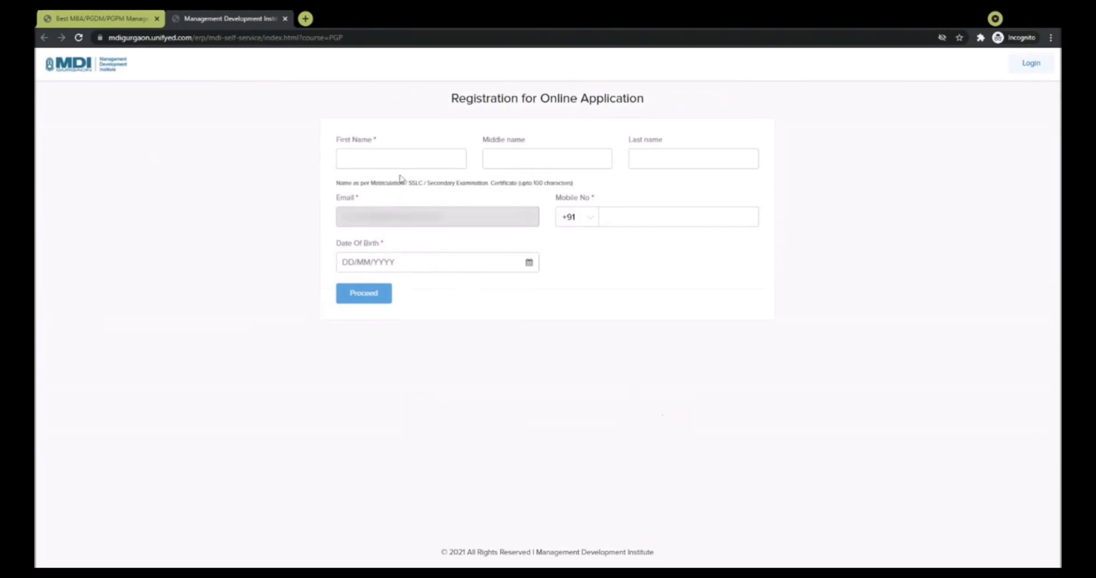
click(401, 160)
click(668, 154)
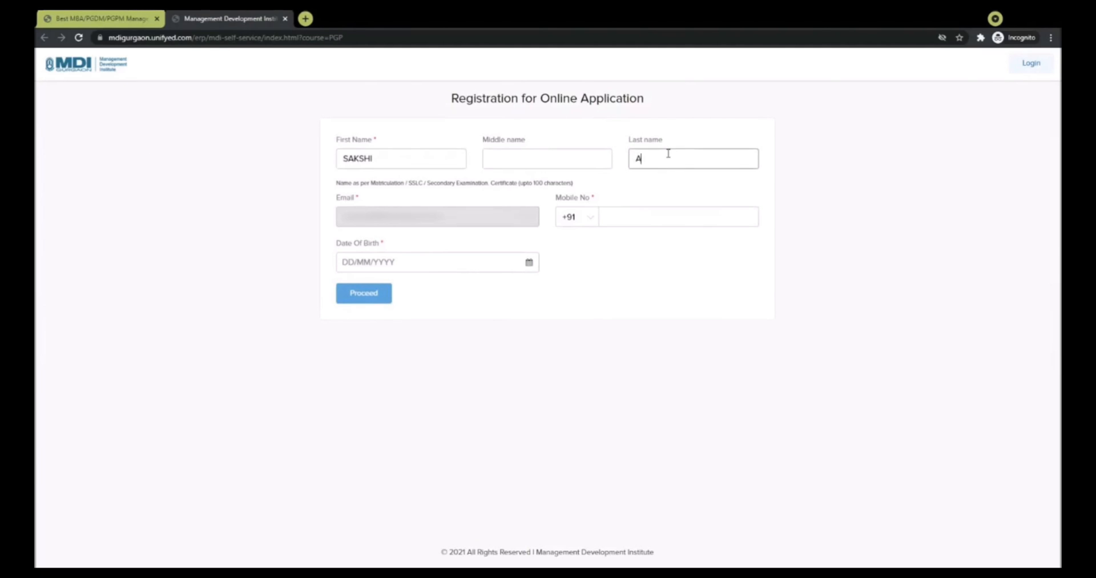
click(679, 209)
text(7)
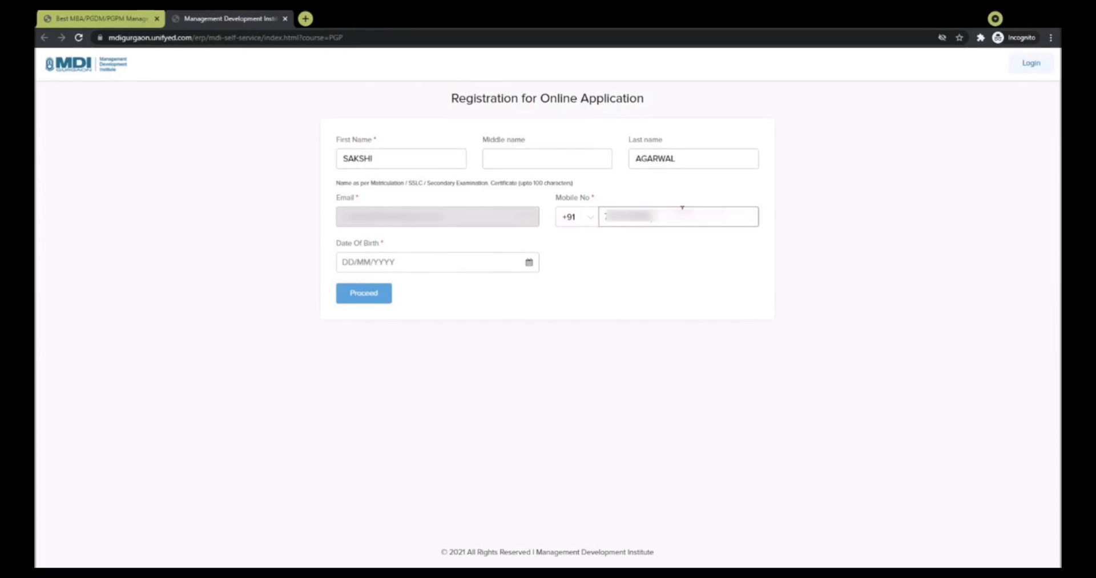
click(477, 264)
click(392, 285)
click(394, 285)
click(346, 285)
click(451, 344)
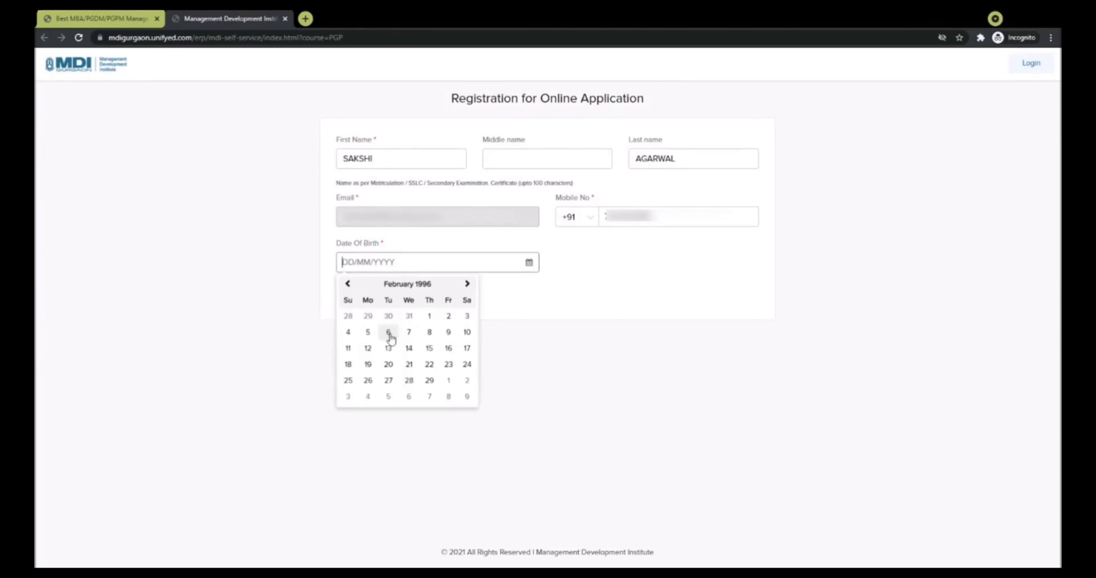
click(387, 342)
click(364, 292)
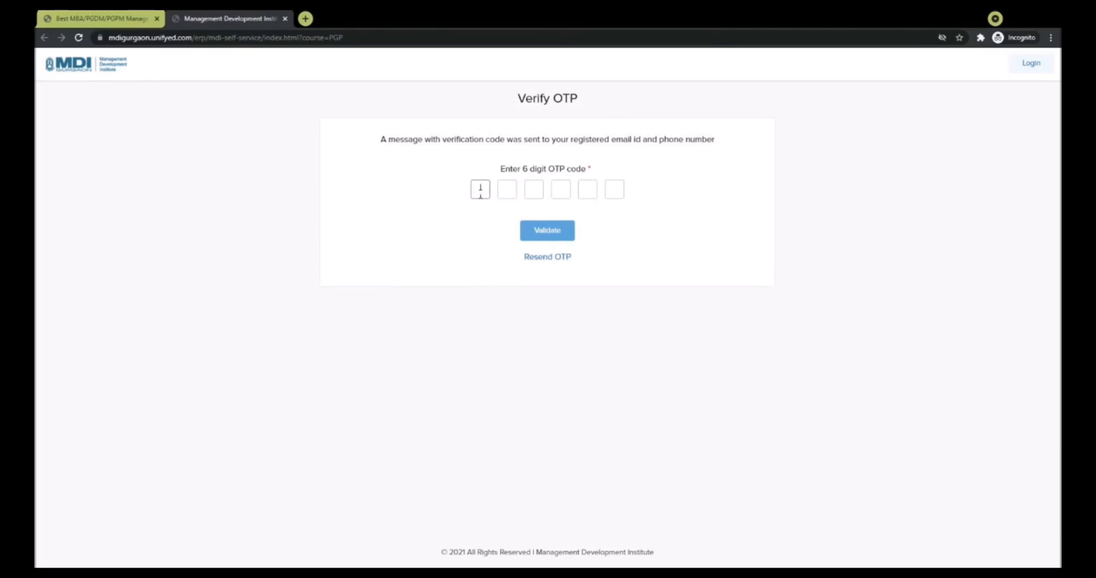
- Validate the one-time code and continue from the login details to the PGDM 2022-24 application form
click(567, 236)
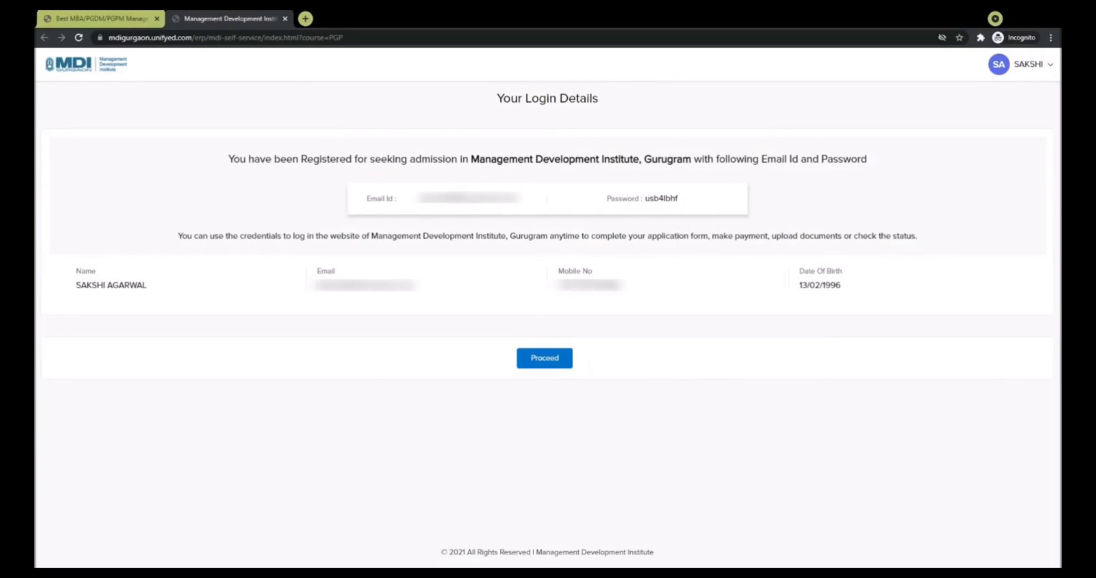
click(560, 359)
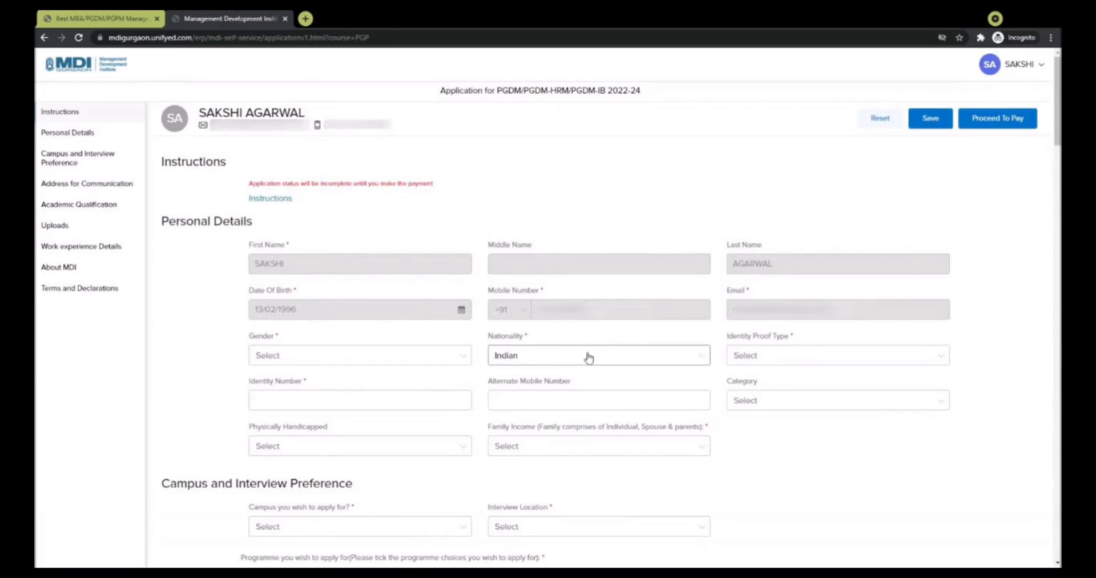
- Set gender to Female and identity proof to Aadhar Card with its identity number
scroll(637, 326, down, 2)
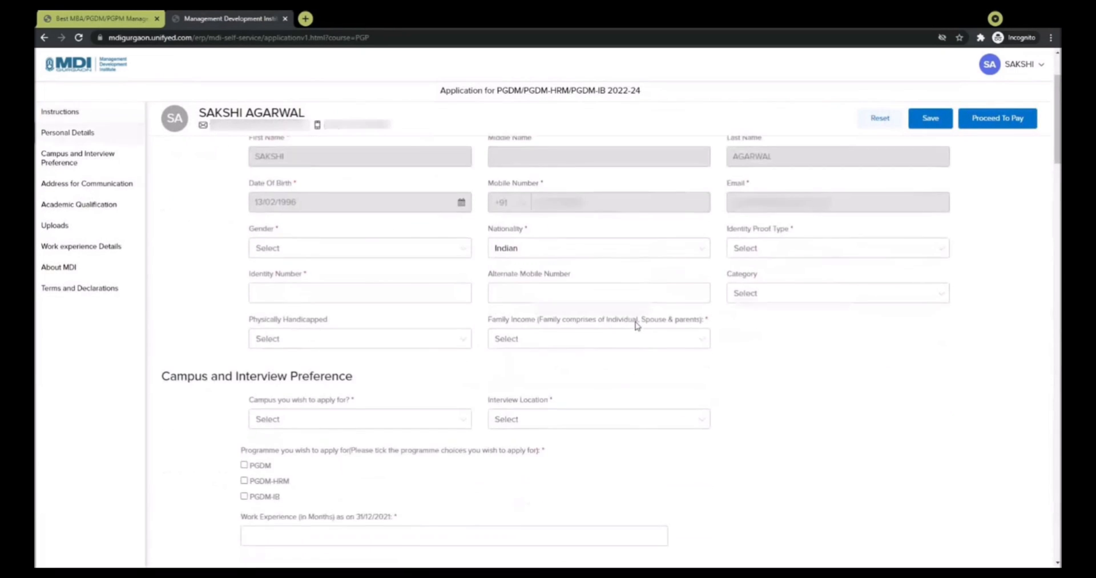
click(420, 253)
click(434, 268)
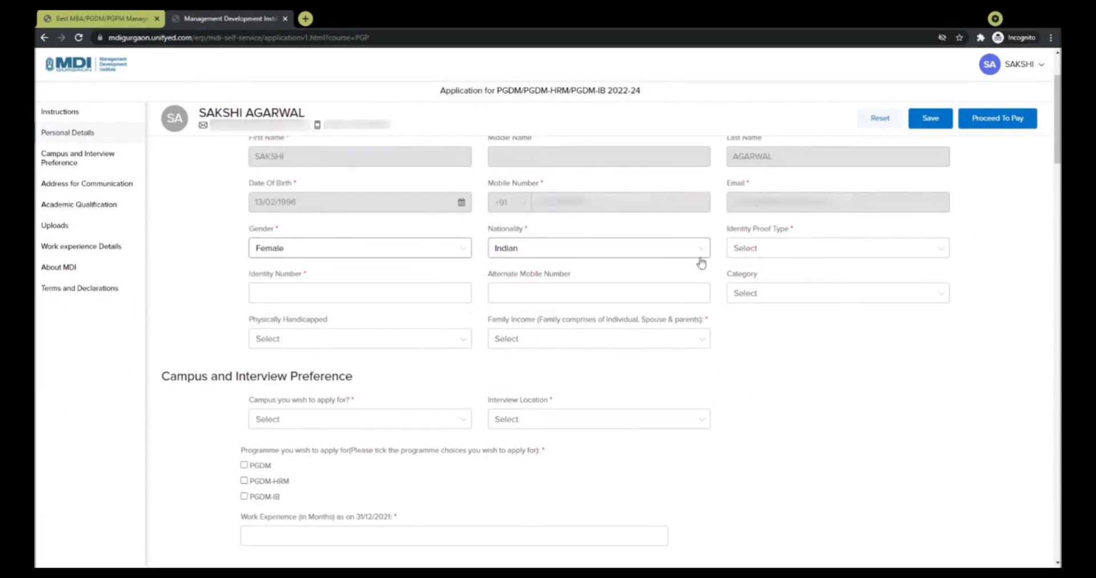
click(813, 250)
click(817, 266)
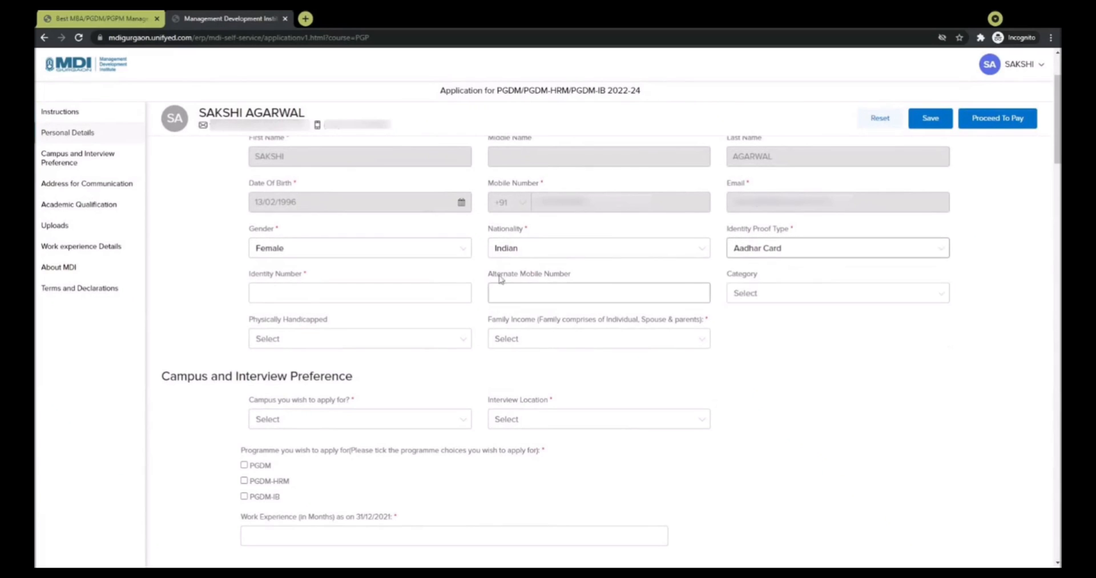
click(394, 299)
text(99)
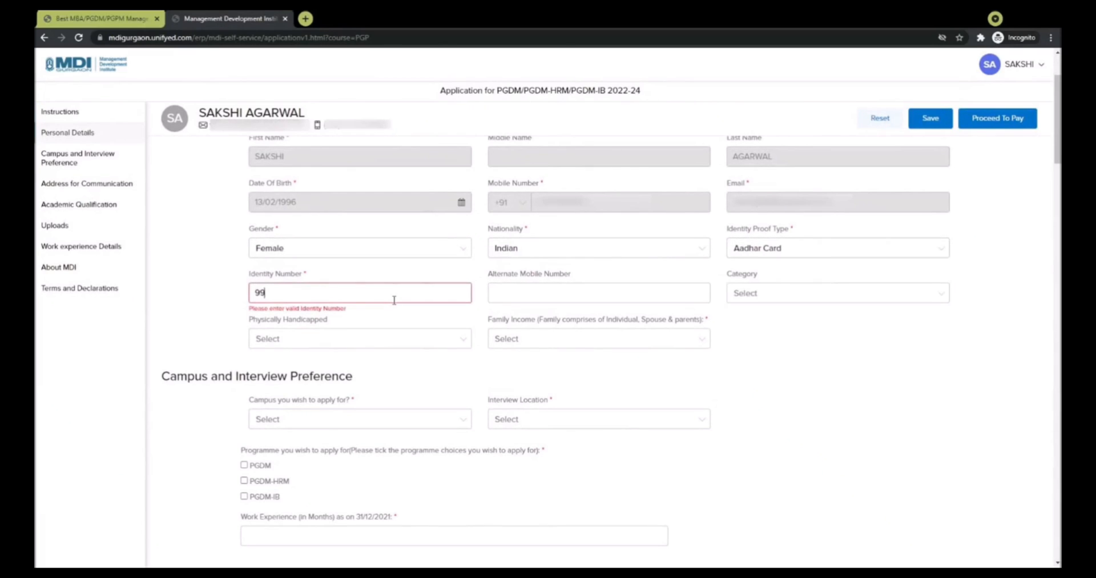
text(9999999999)
- Choose the >8.00 to 10.00 Lacs family income range
click(569, 337)
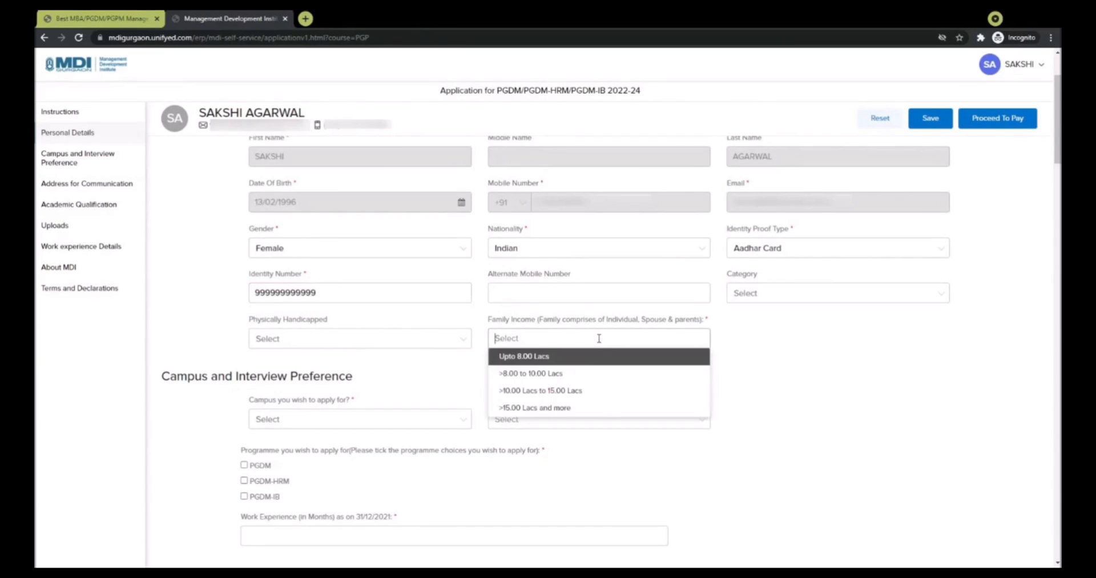
click(605, 379)
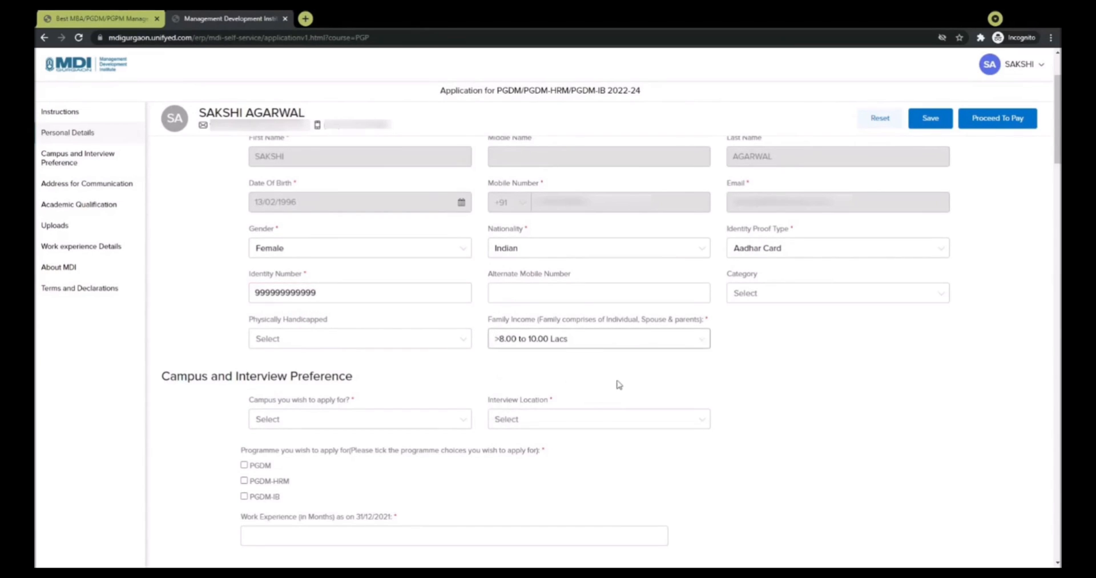
scroll(621, 369, down, 4)
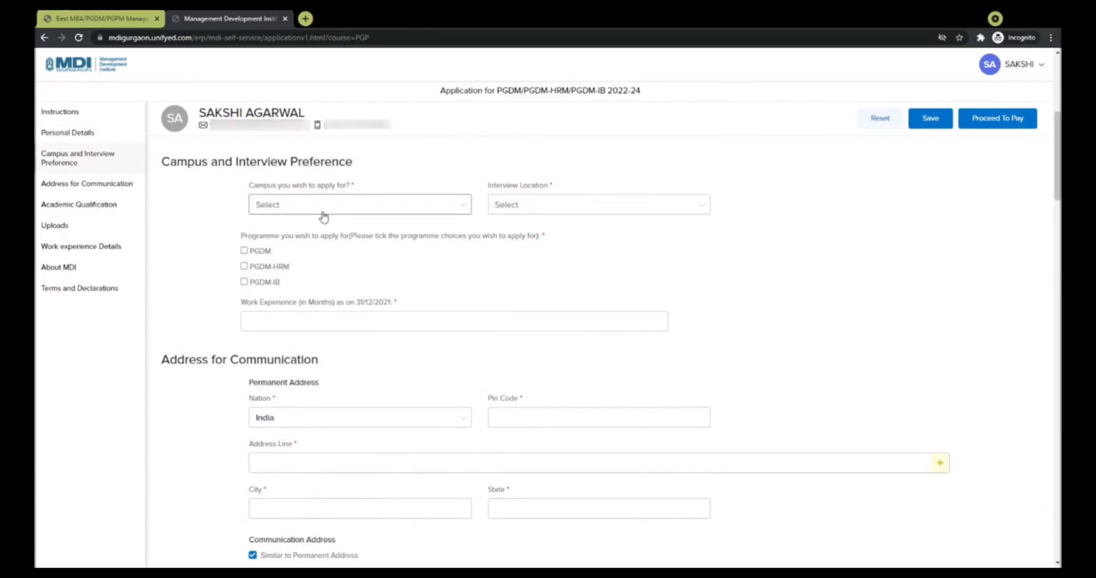
- Select Gurgaon as both the campus and the interview location
click(322, 211)
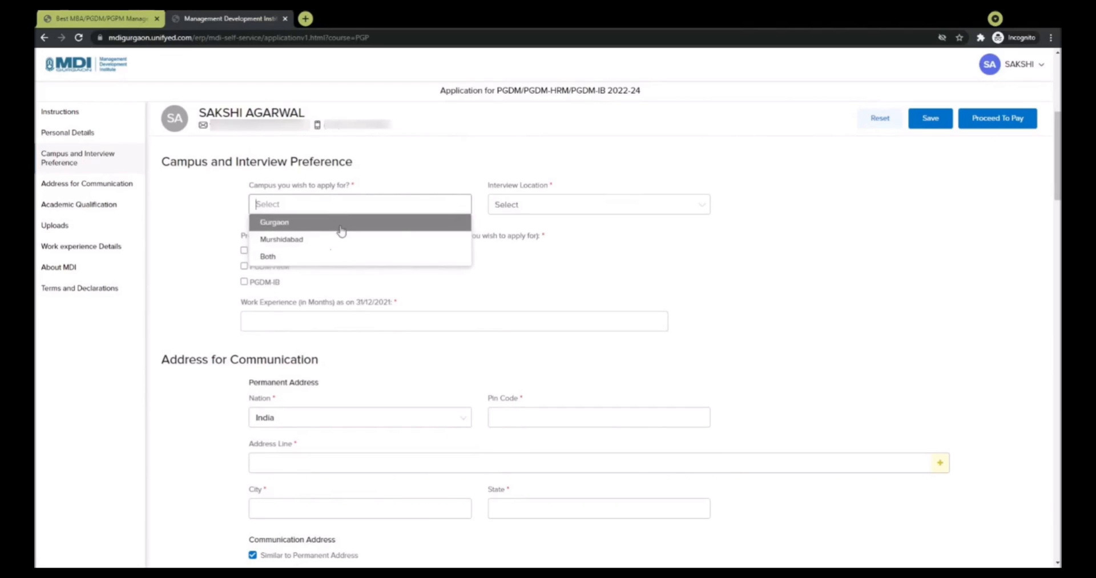
click(341, 228)
click(683, 212)
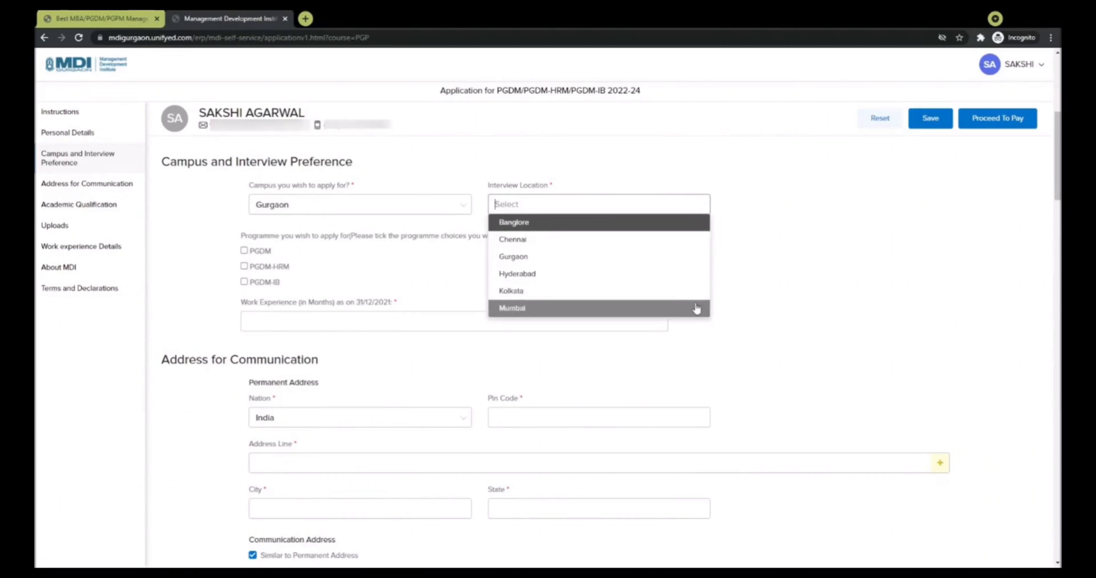
click(671, 258)
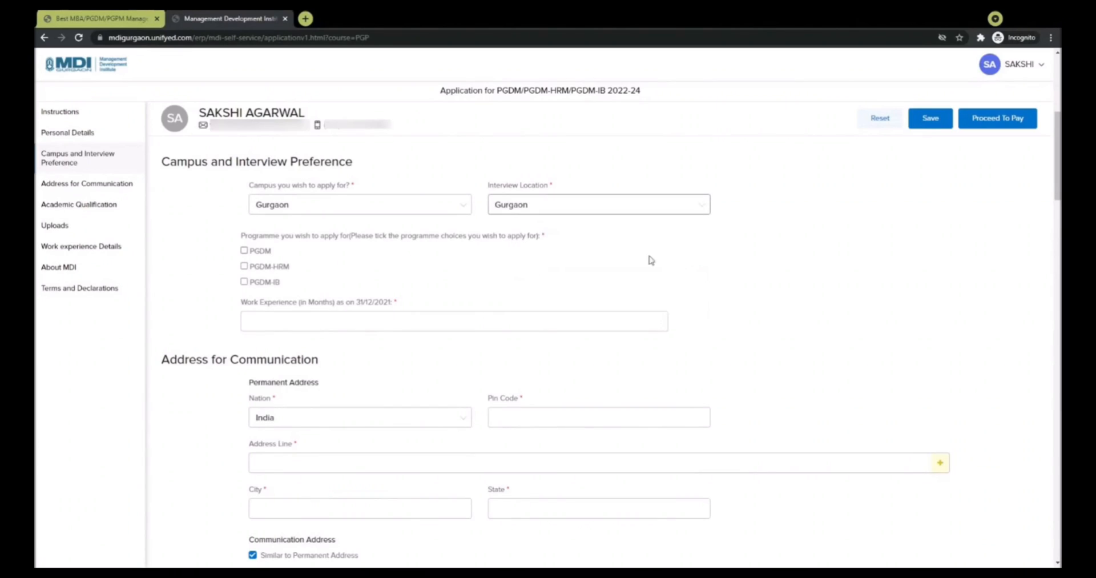
- Tick the PGDM and PGDM-IB programmes and both consents, and enter 18 months' work experience
click(244, 252)
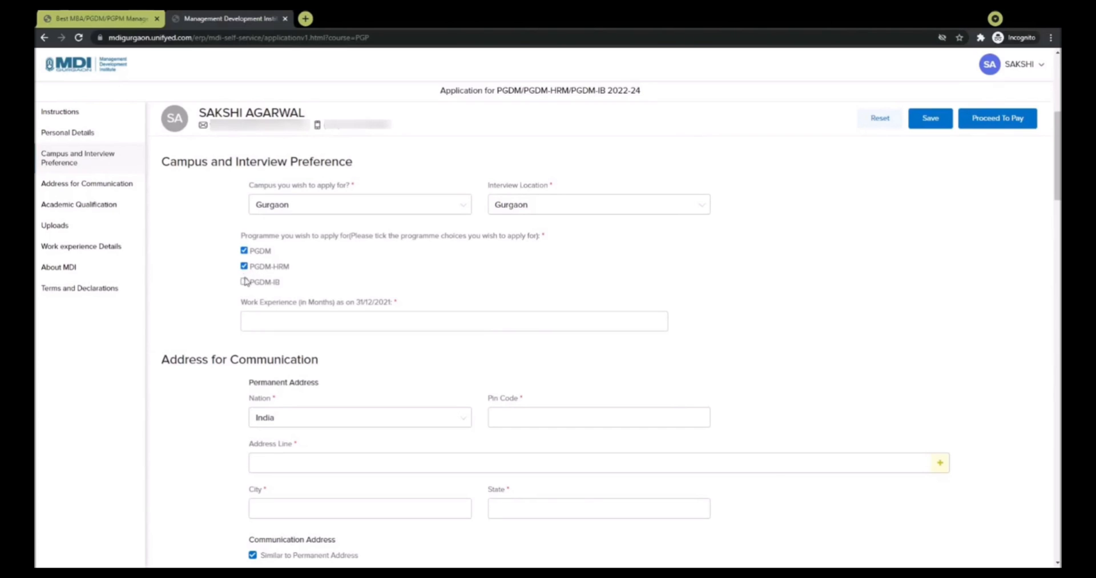
click(244, 282)
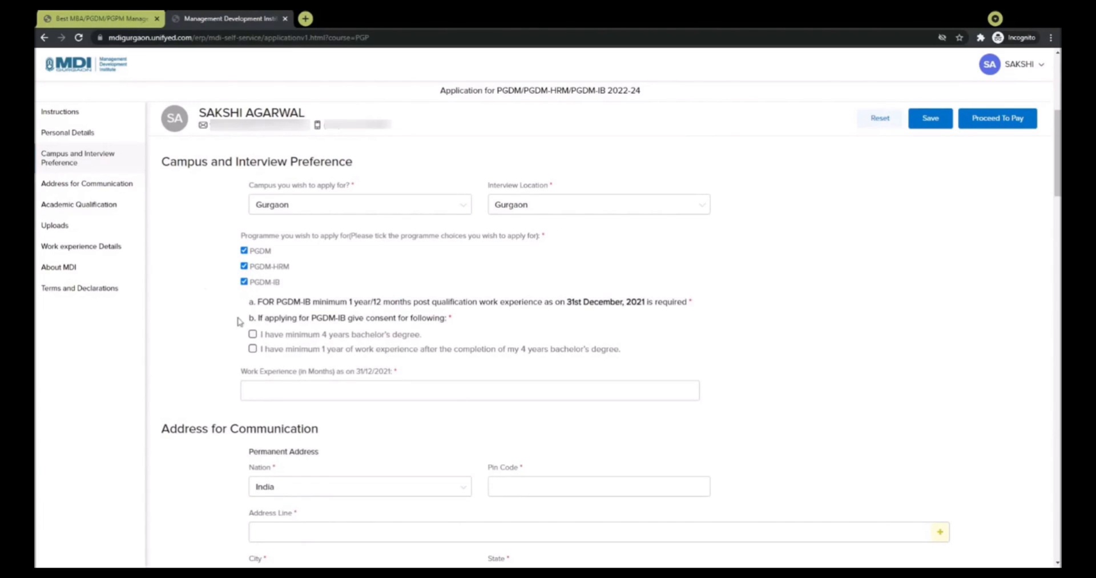
click(253, 335)
click(252, 350)
scroll(208, 299, down, 2)
click(286, 282)
text(18)
scroll(488, 303, down, 1)
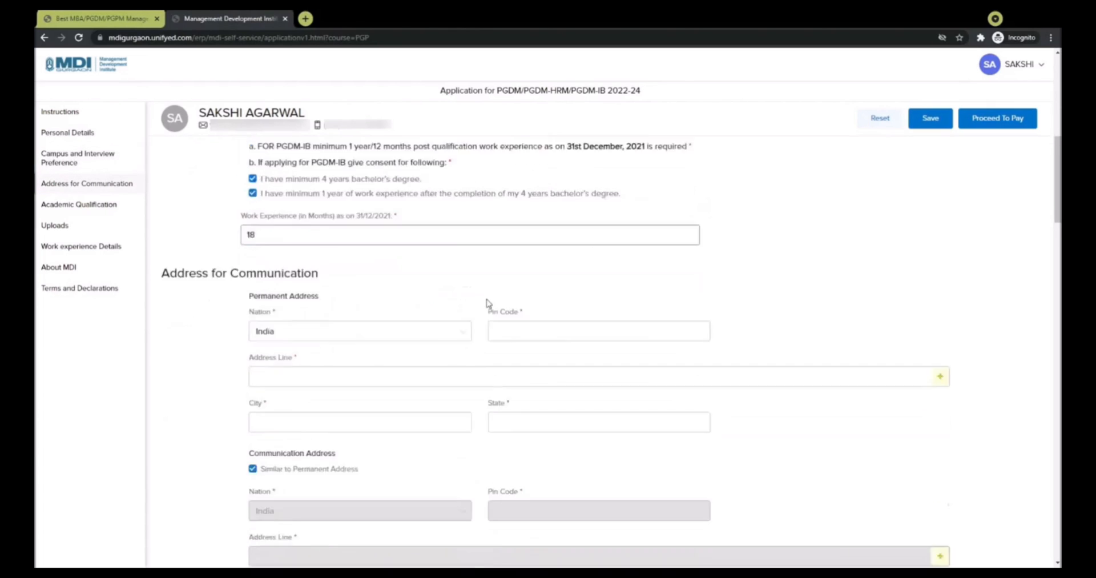
scroll(486, 303, down, 1)
click(533, 272)
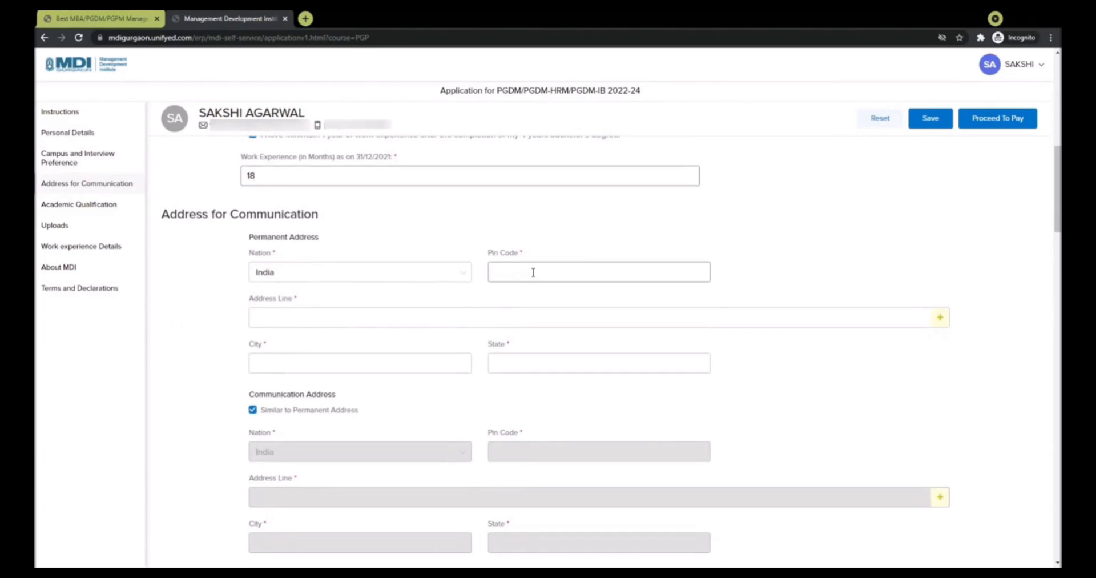
- Fill the permanent address pin code and address line, with city GURGAON and state HARYANA
text(123123)
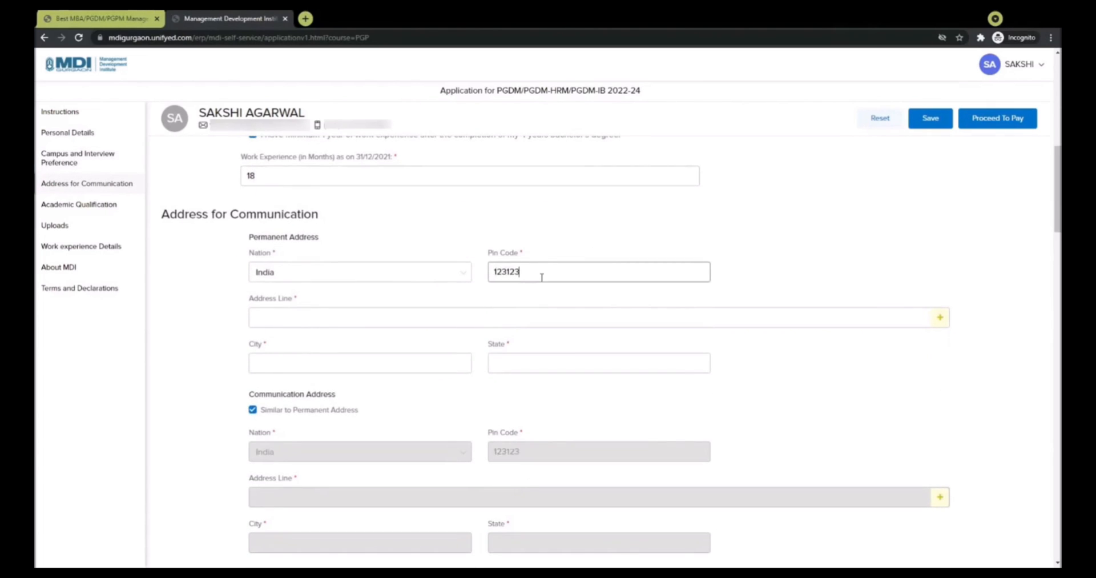
scroll(559, 272, down, 2)
click(387, 209)
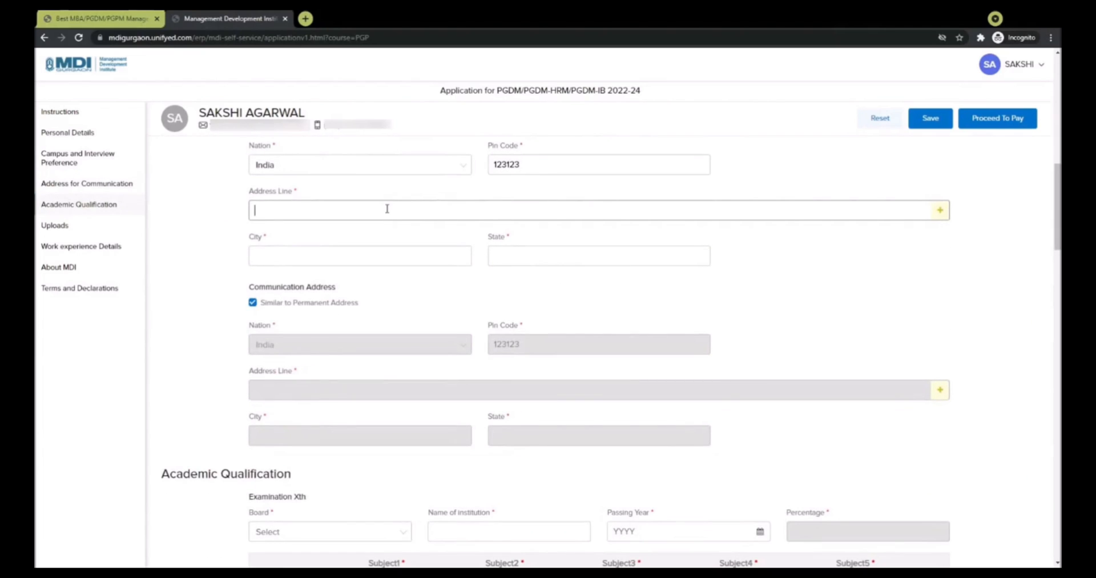
text(A-321, XYZ SOCIETY)
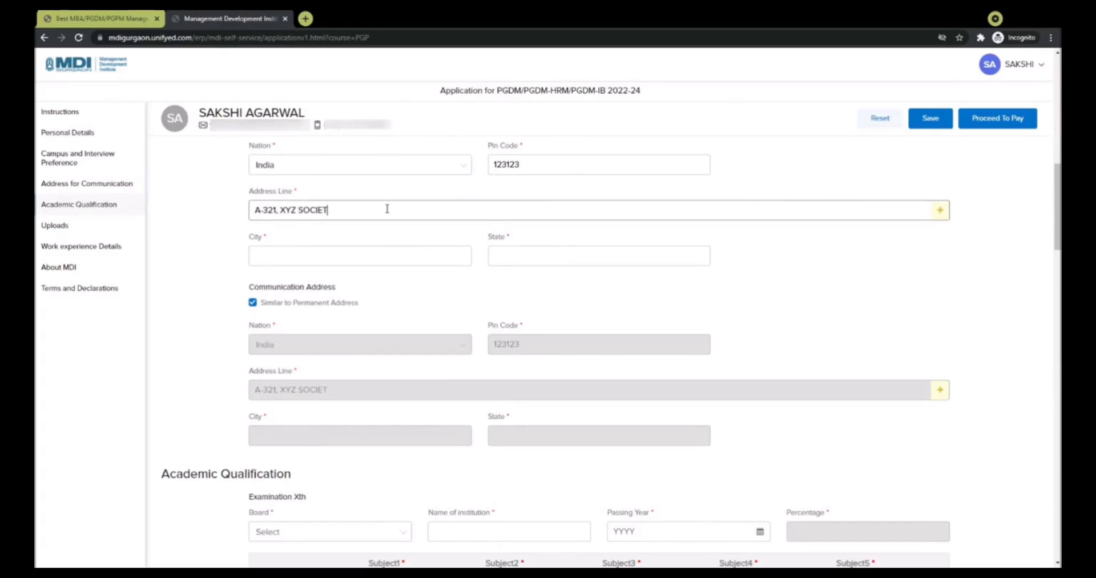
key(Tab)
text(GURGAON)
key(Tab)
text(HARYANA)
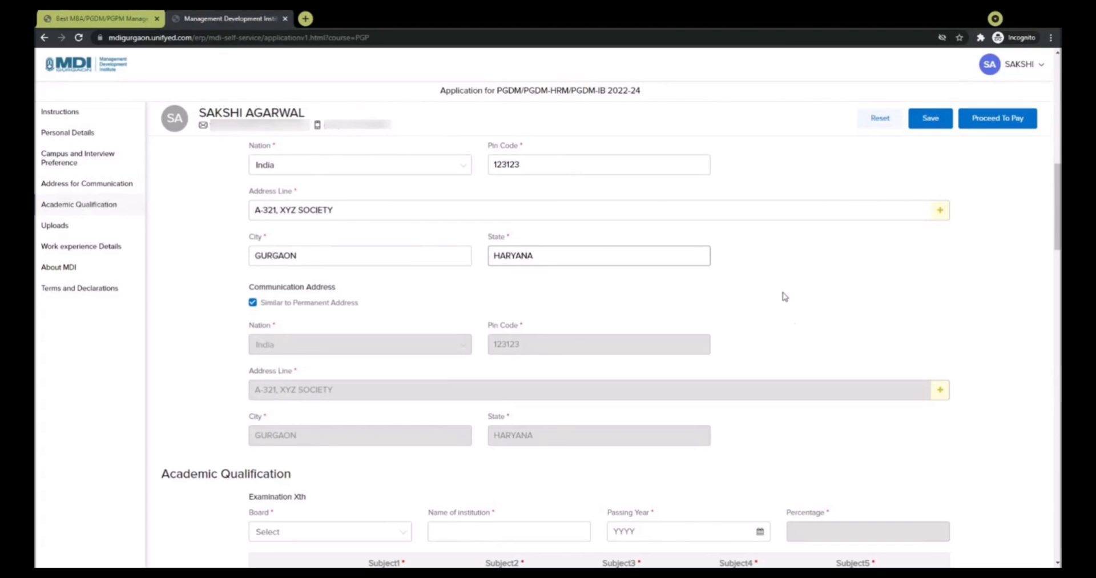
scroll(690, 277, down, 2)
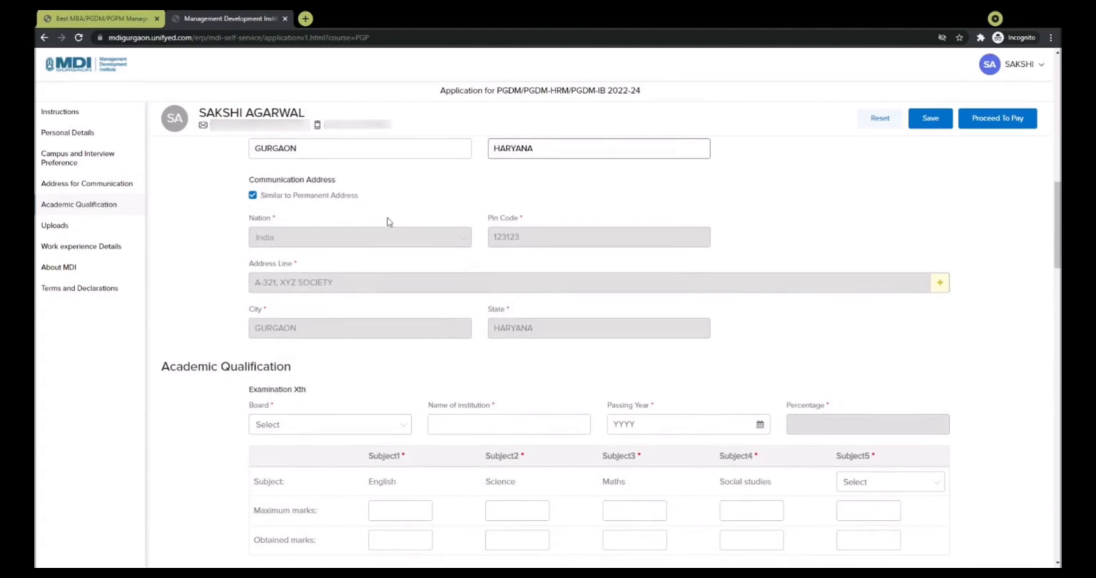
scroll(418, 237, down, 4)
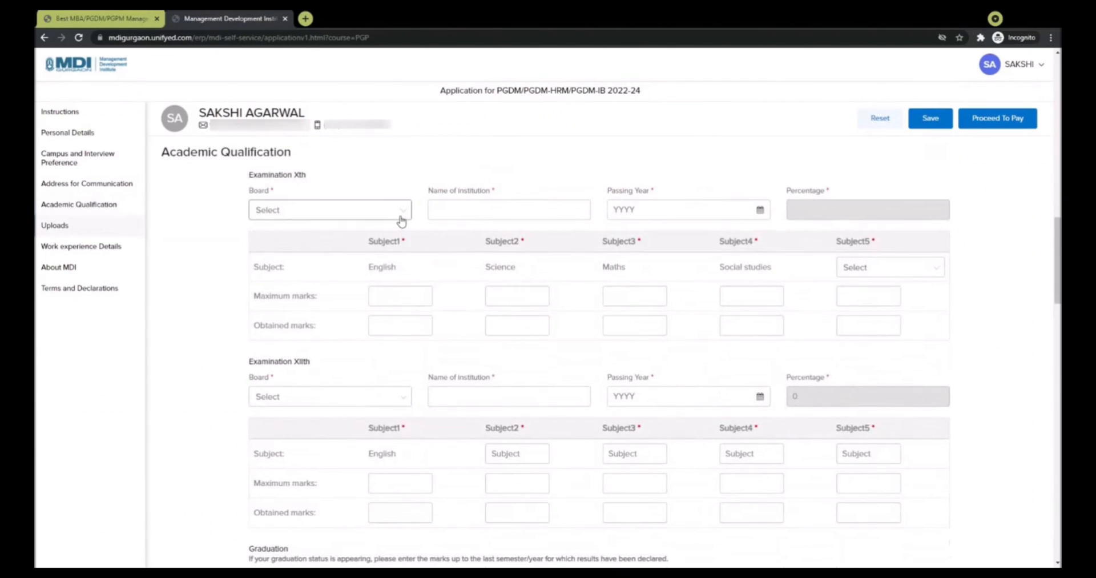
- Set Xth board to CBSE, school name, passing year 2012 and fifth subject Other Language
click(400, 216)
text(CBSE)
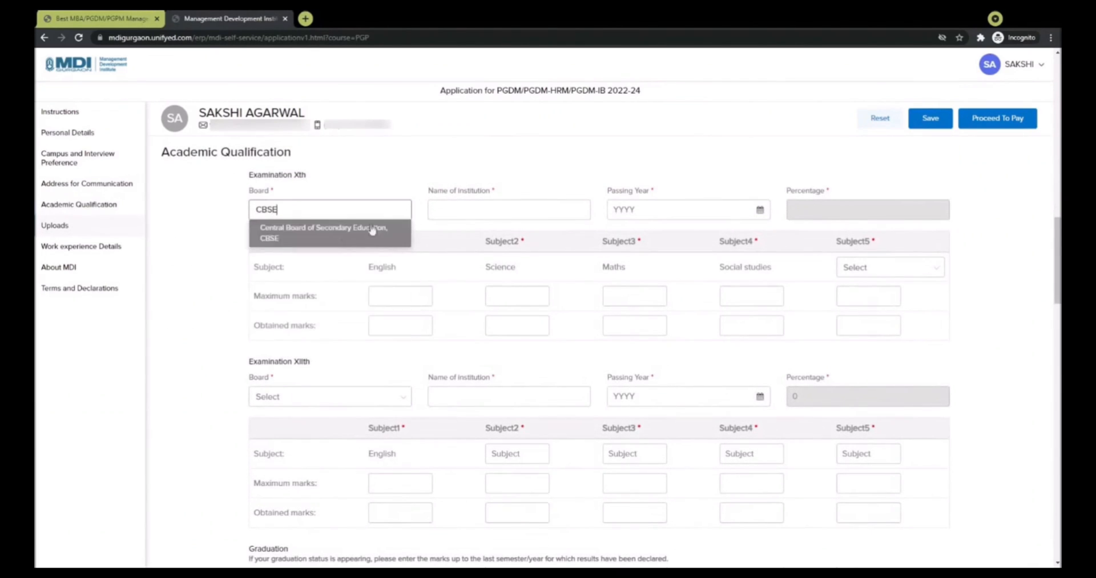
click(341, 234)
click(479, 212)
text(SCH)
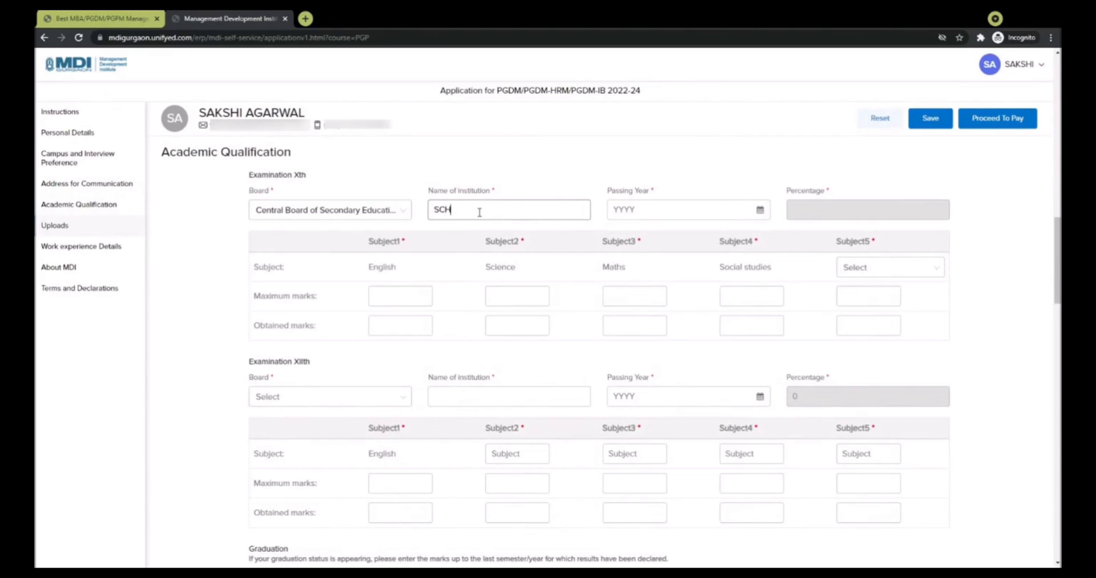
text(OOL NAME)
click(660, 214)
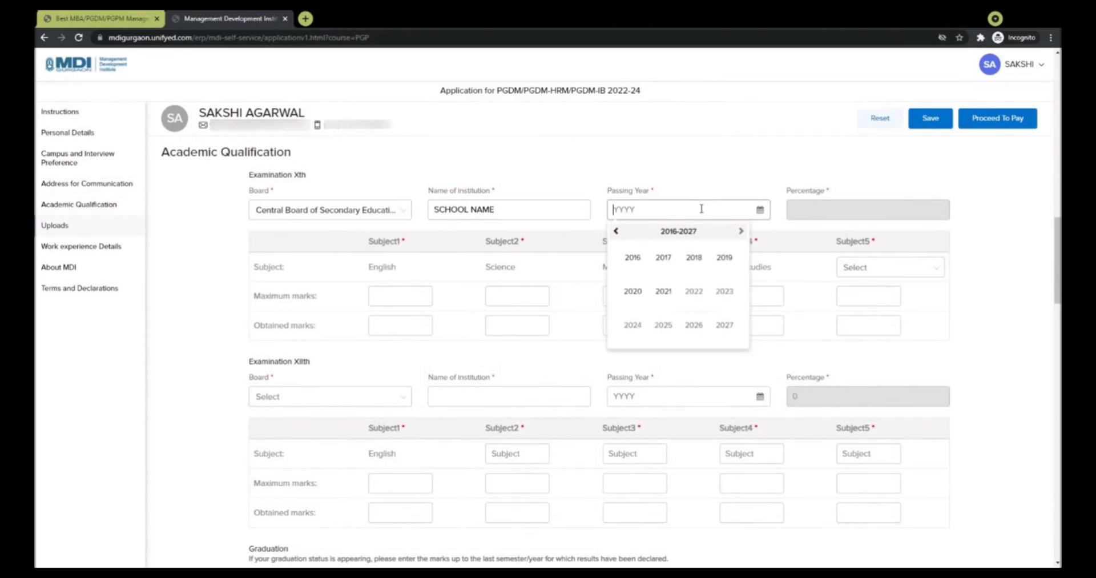
click(618, 233)
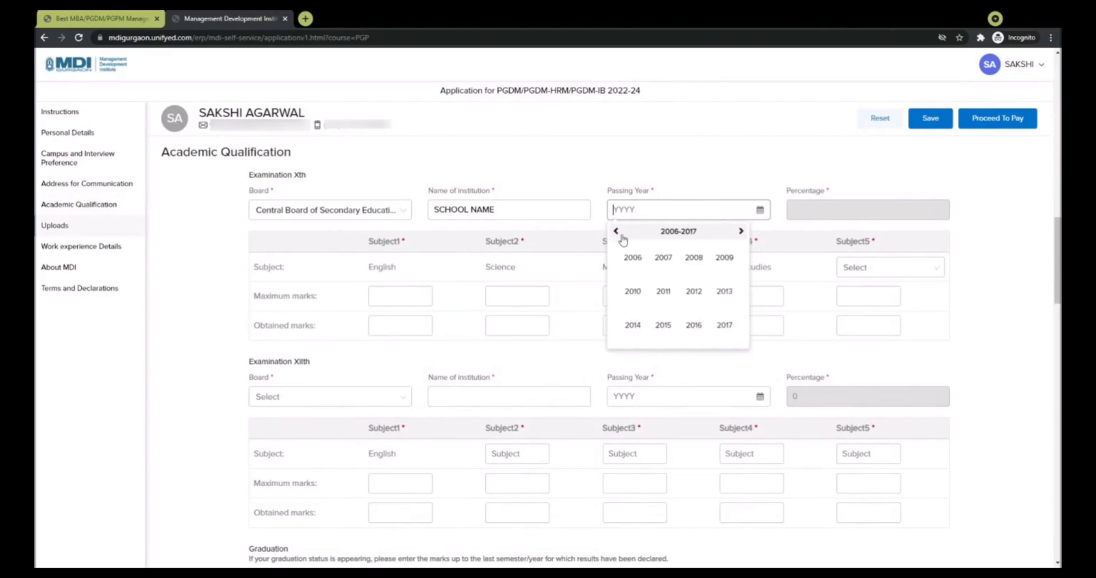
click(694, 291)
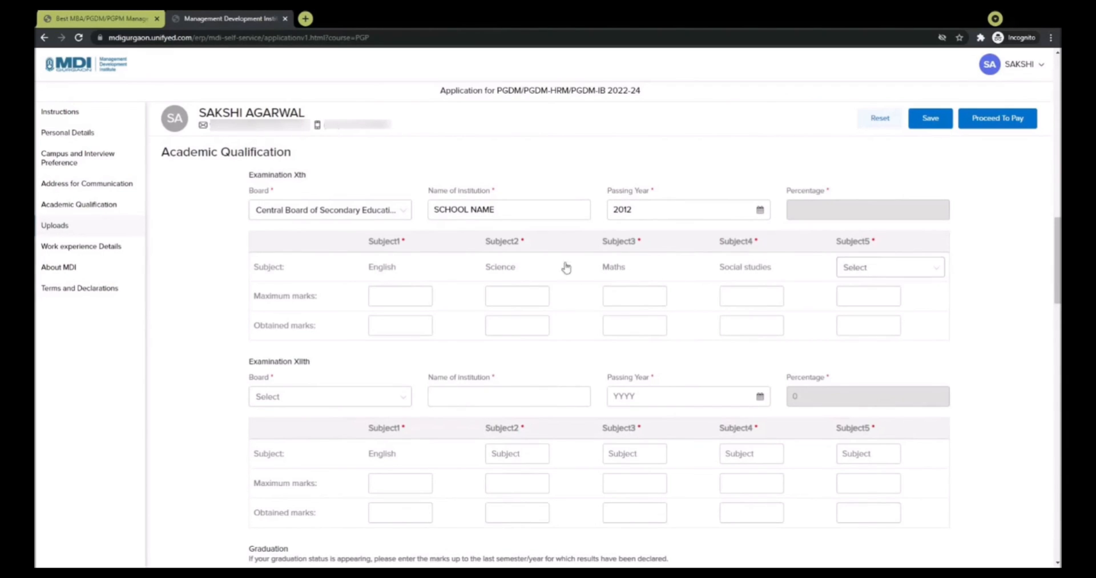
click(879, 269)
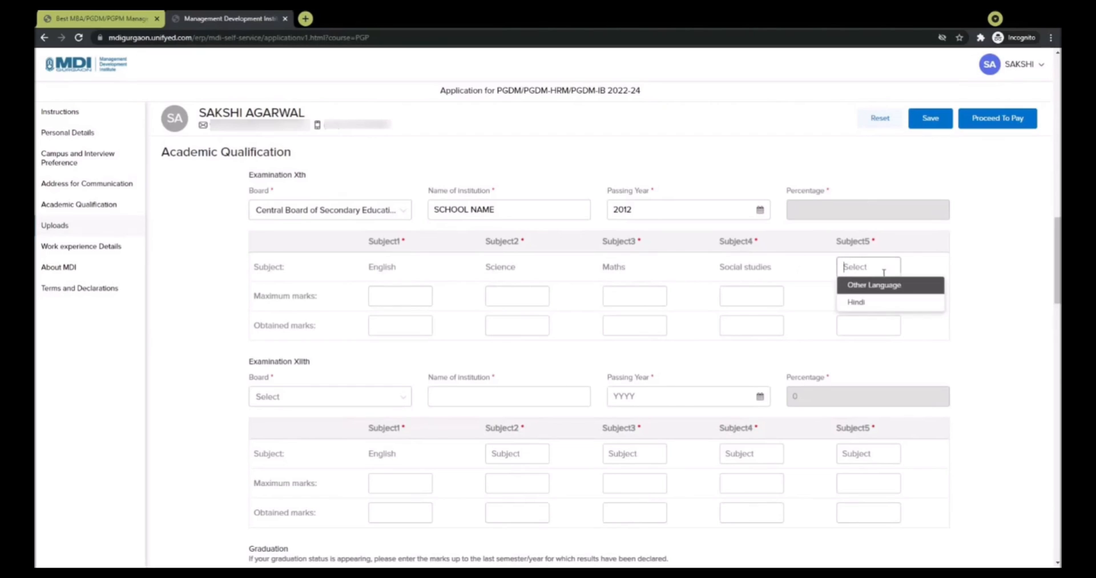
click(888, 290)
- Enter 100 maximum and 95 obtained marks for all five Xth subjects
click(398, 290)
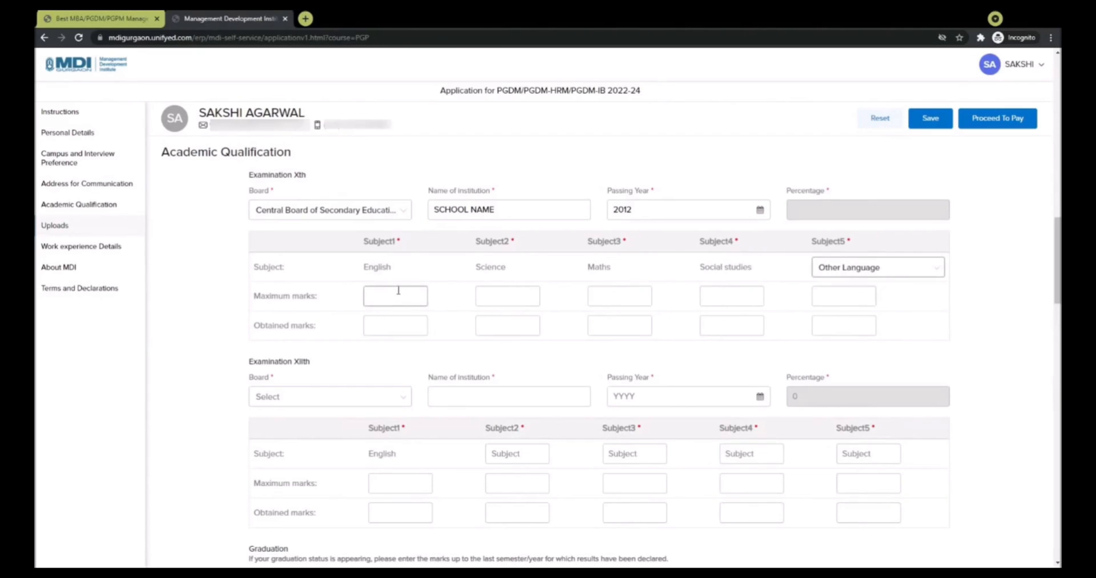
text(100)
key(Tab)
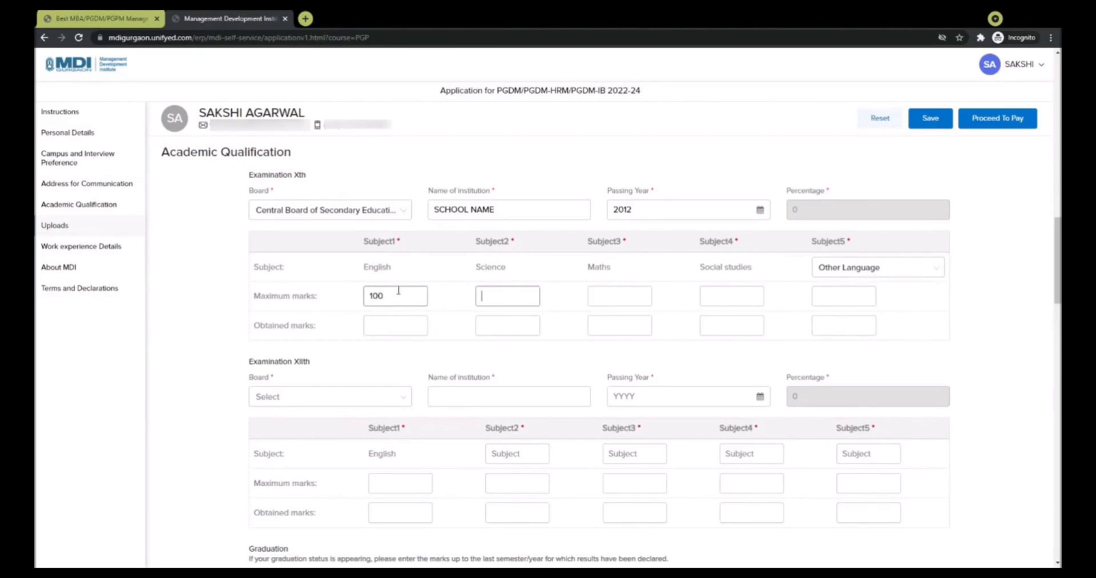
text(100)
key(Tab)
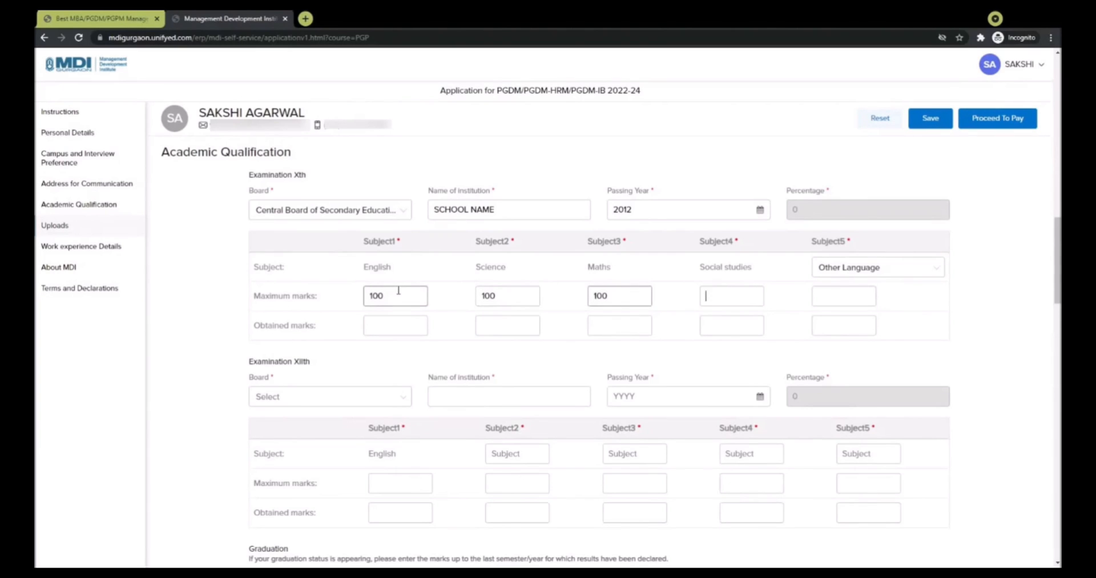
text(100)
key(Tab)
text(10)
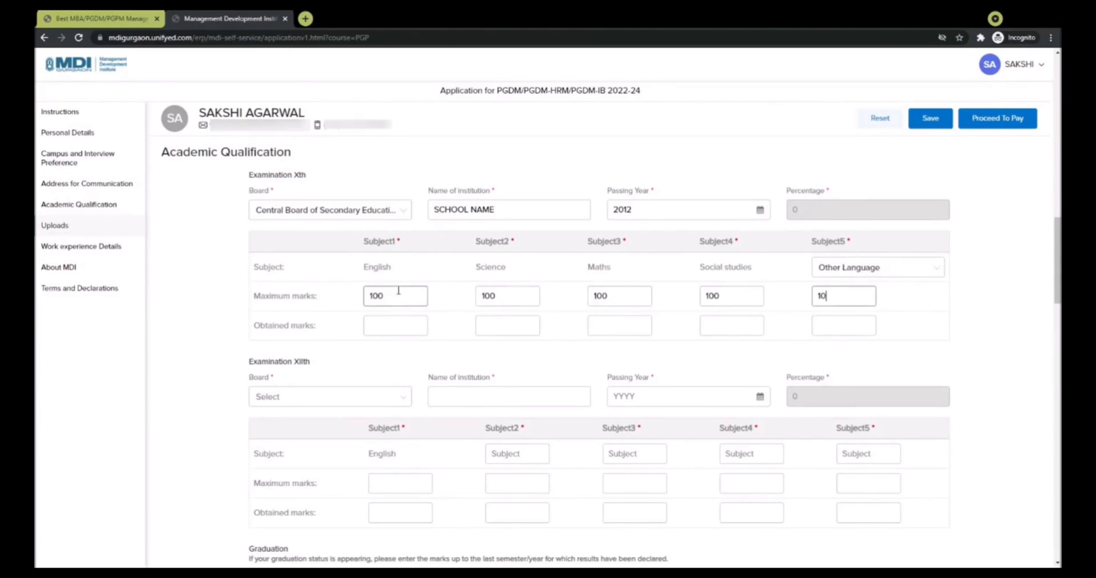
text(0)
key(Tab)
text(95)
key(Tab)
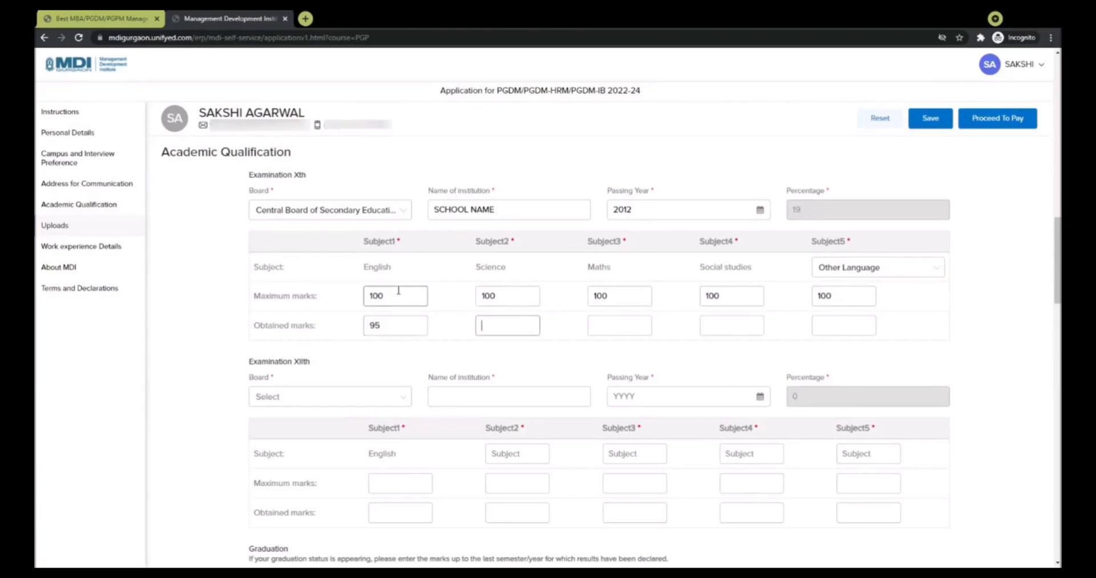
text(95)
key(Tab)
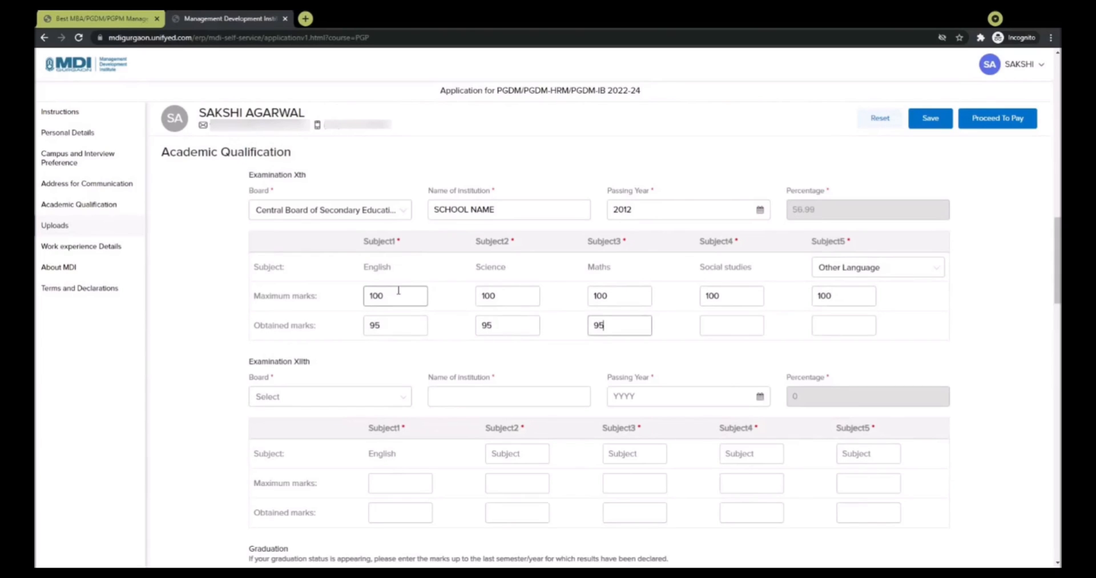
text(95)
key(Tab)
text(95)
key(Tab)
text(9)
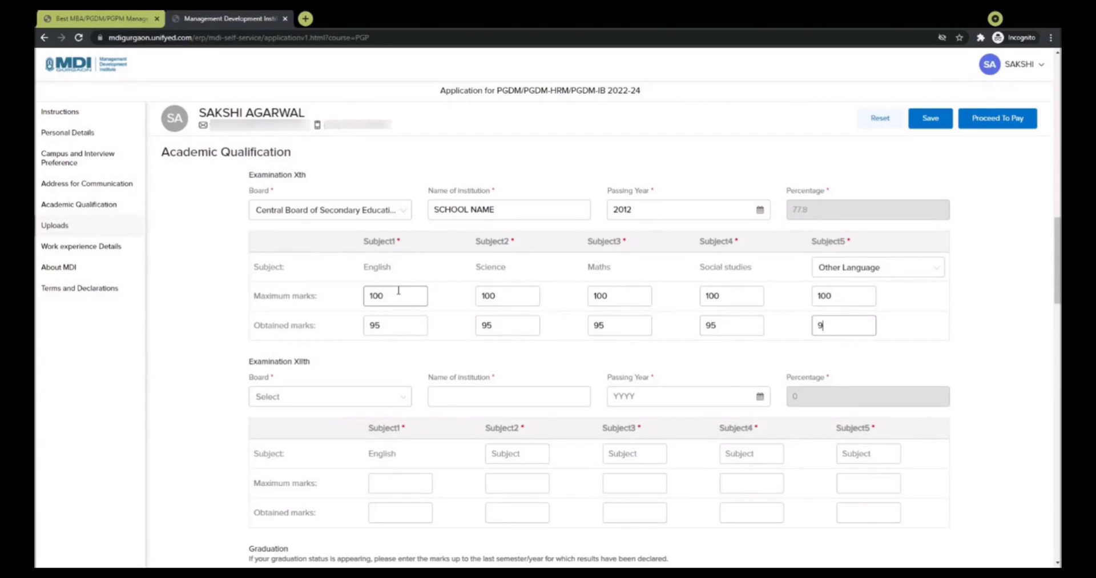
text(5)
scroll(219, 302, down, 2)
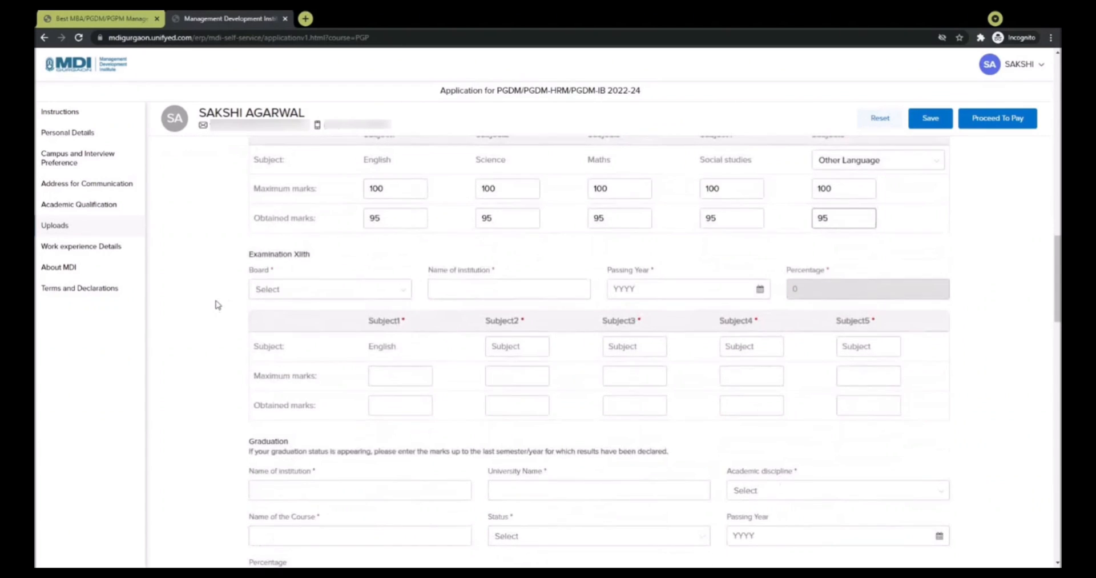
- Set XIIth board to CBSE, school name 'SCHOOL NAME' and passing year 2014
click(335, 288)
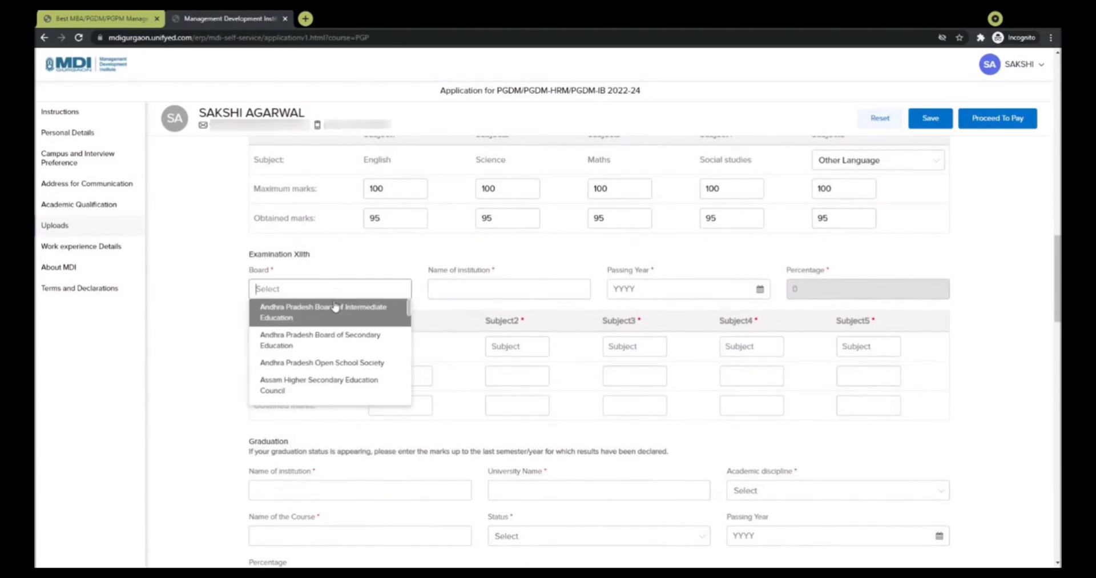
text(CBSE)
click(337, 311)
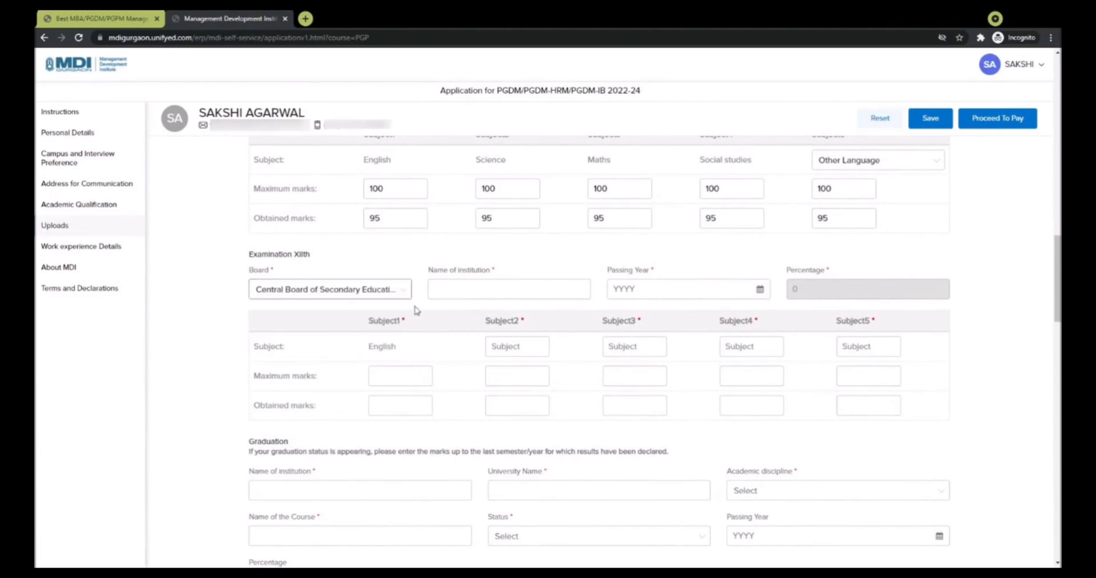
click(462, 296)
text(SCHOOL NAME)
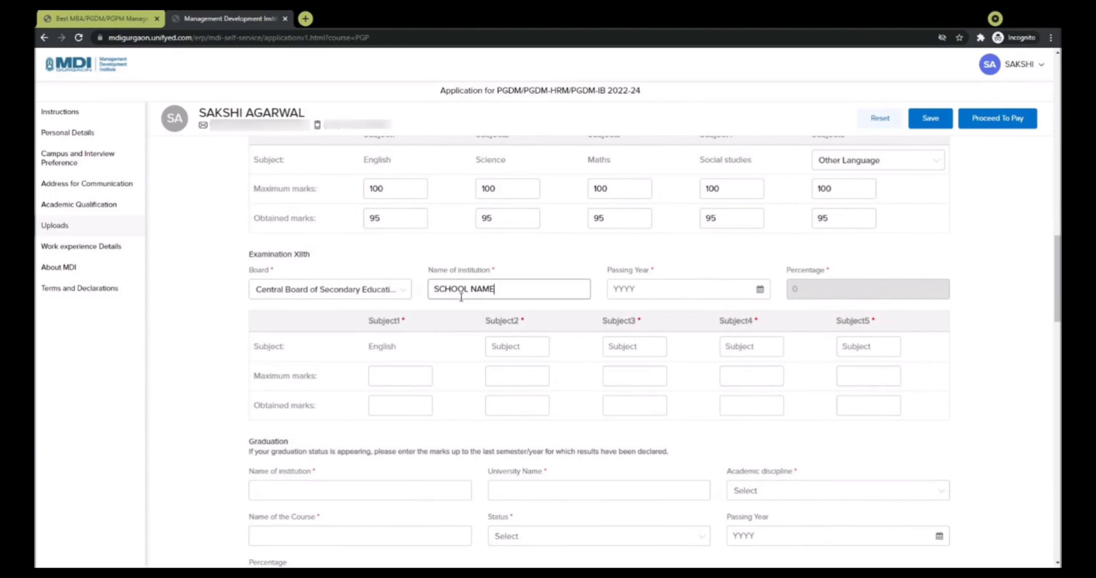
click(667, 291)
click(616, 311)
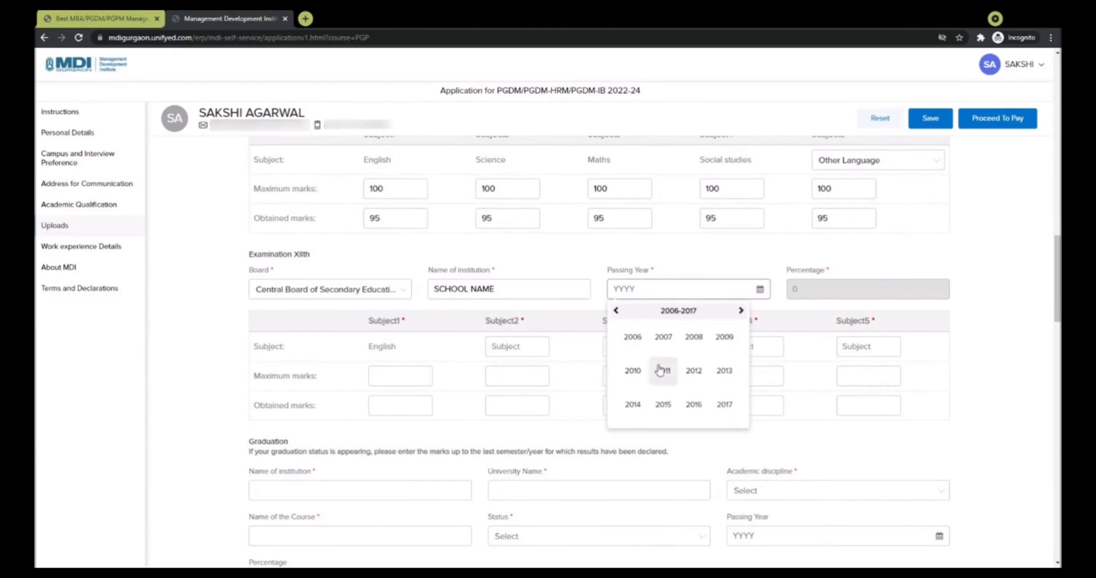
click(631, 399)
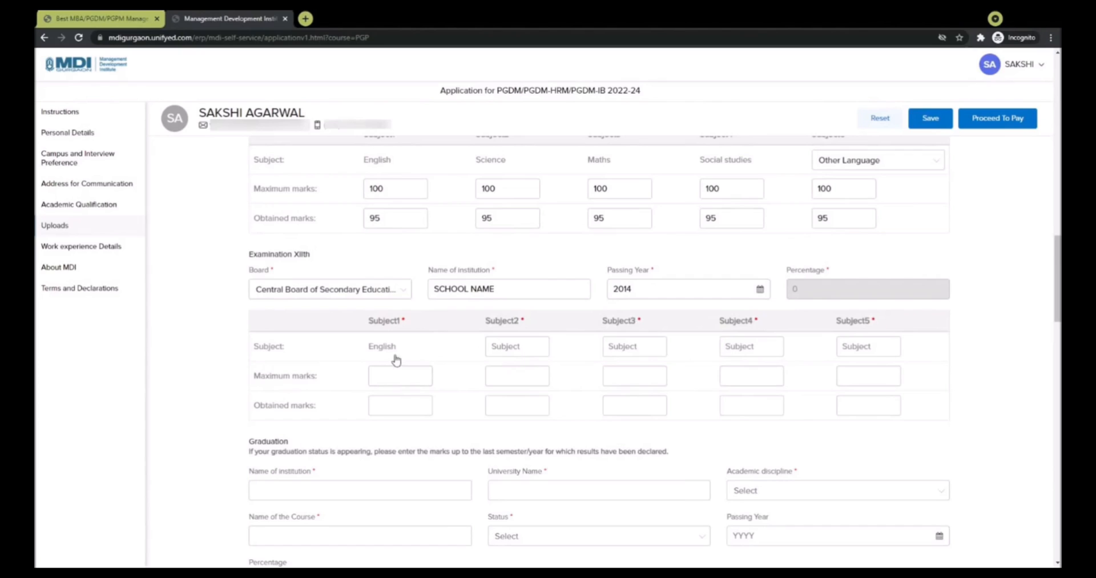
- Name the second to fifth XIIth subjects A, B, C and D
click(500, 350)
click(516, 346)
text(A)
click(623, 346)
text(B)
click(732, 346)
text(C)
click(859, 346)
text(D)
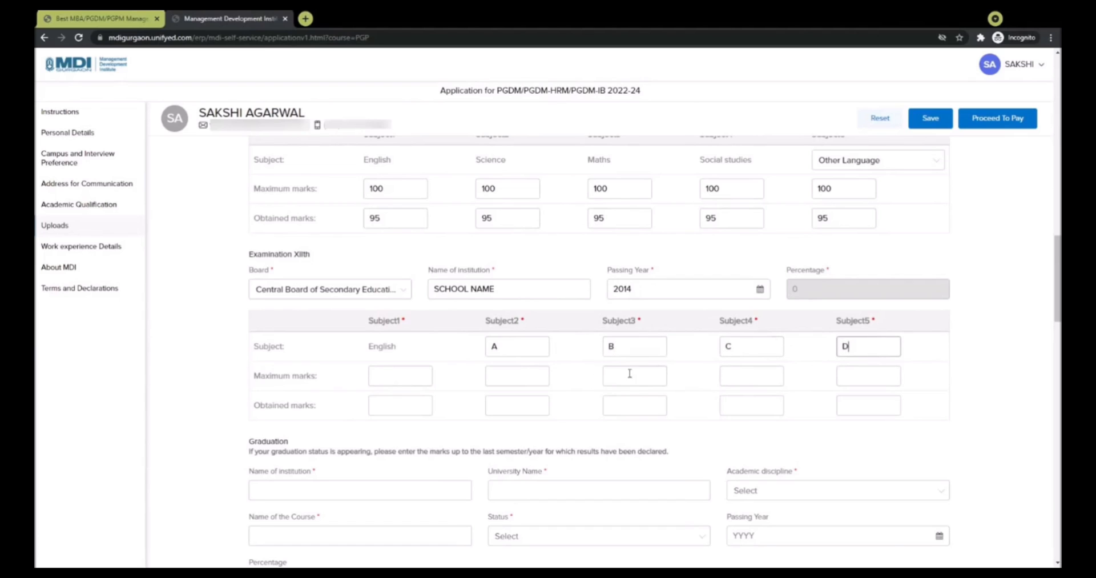
- Enter 100 maximum and 92 obtained marks for the XIIth subjects
click(396, 380)
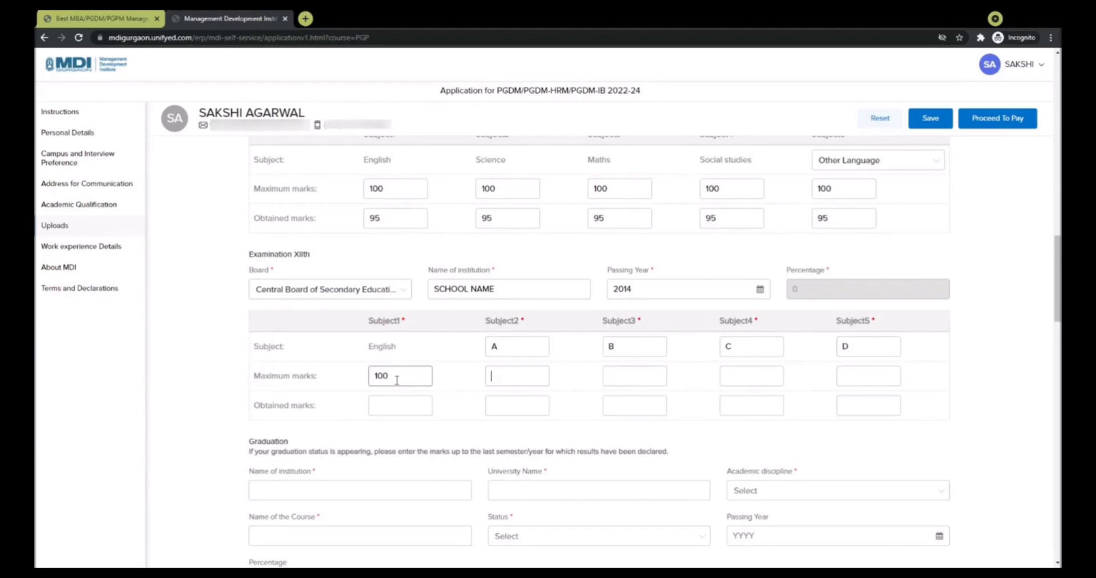
text(100)
key(Tab)
text(100)
key(Tab)
text(100)
key(Tab)
text(100)
key(Tab)
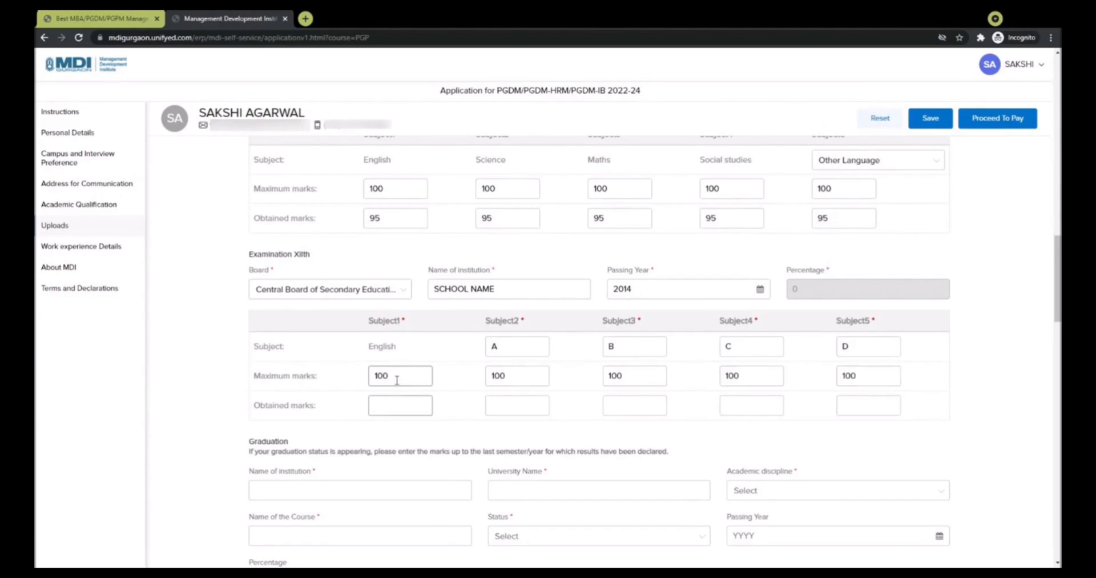
text(92)
key(Tab)
text(92)
key(Tab)
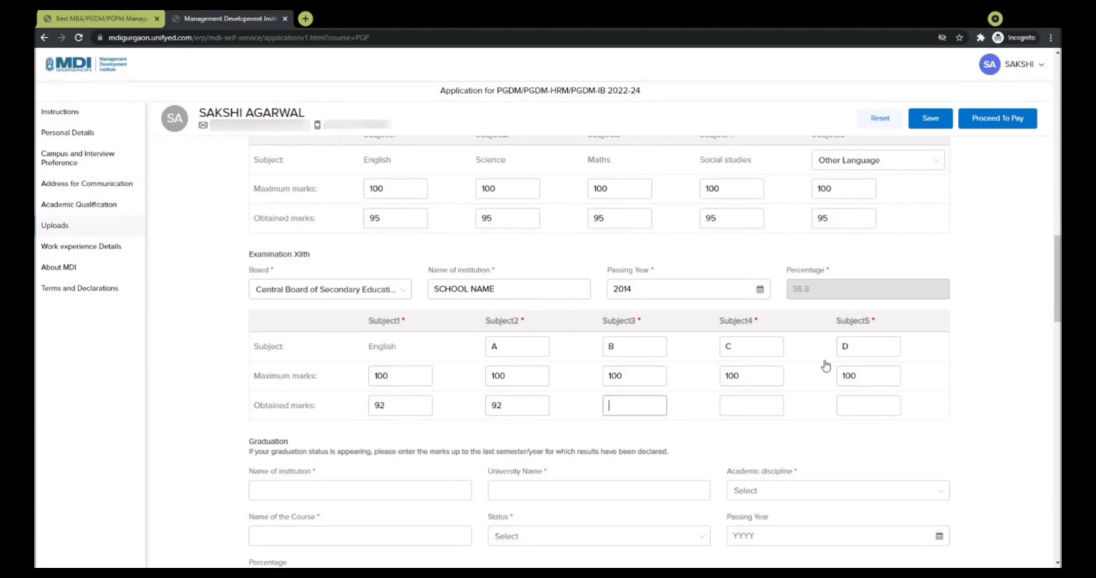
text(92	92)
key(Tab)
text(92)
scroll(828, 320, down, 4)
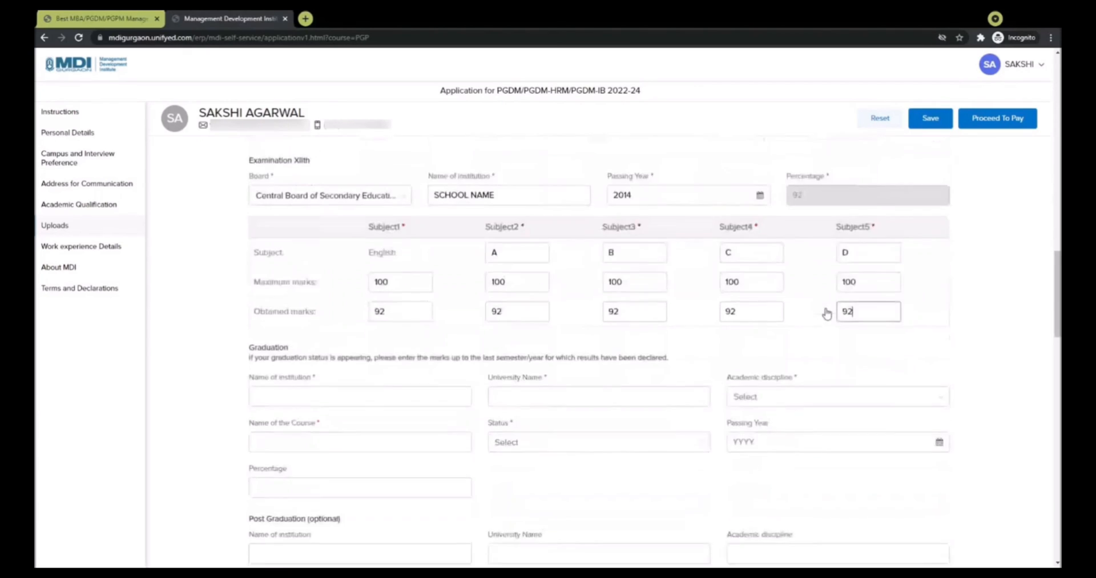
- Enter graduation institute 'INSTITUTE NAME', XYZ UNIVERSITY, discipline Engineering and course 'COURSE NAME'
click(314, 276)
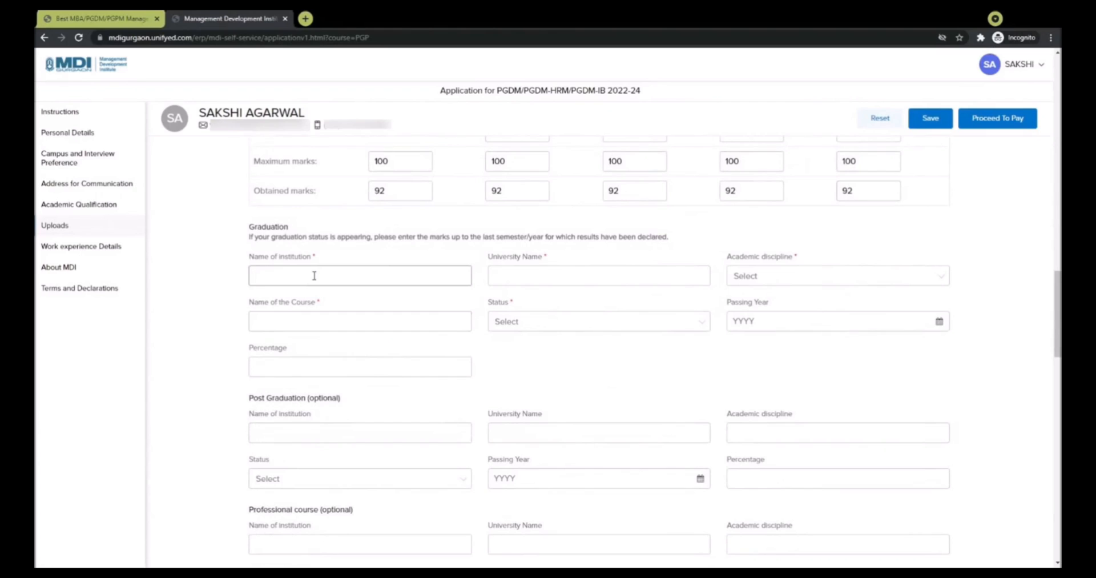
text(INSTITUTE NAME)
key(Tab)
text(XYZ UNIVERS)
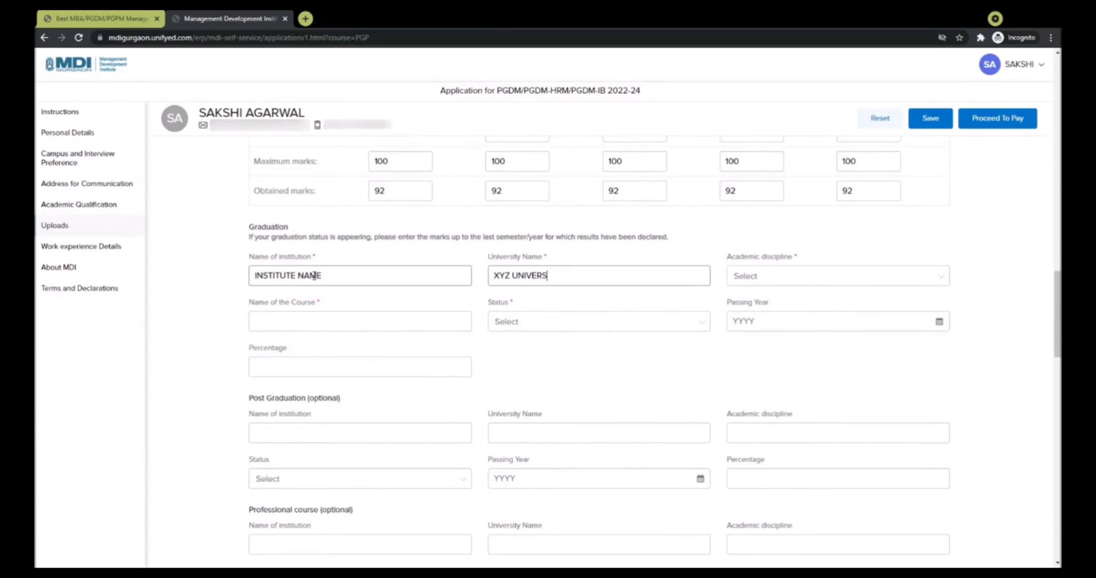
key(Tab)
click(750, 282)
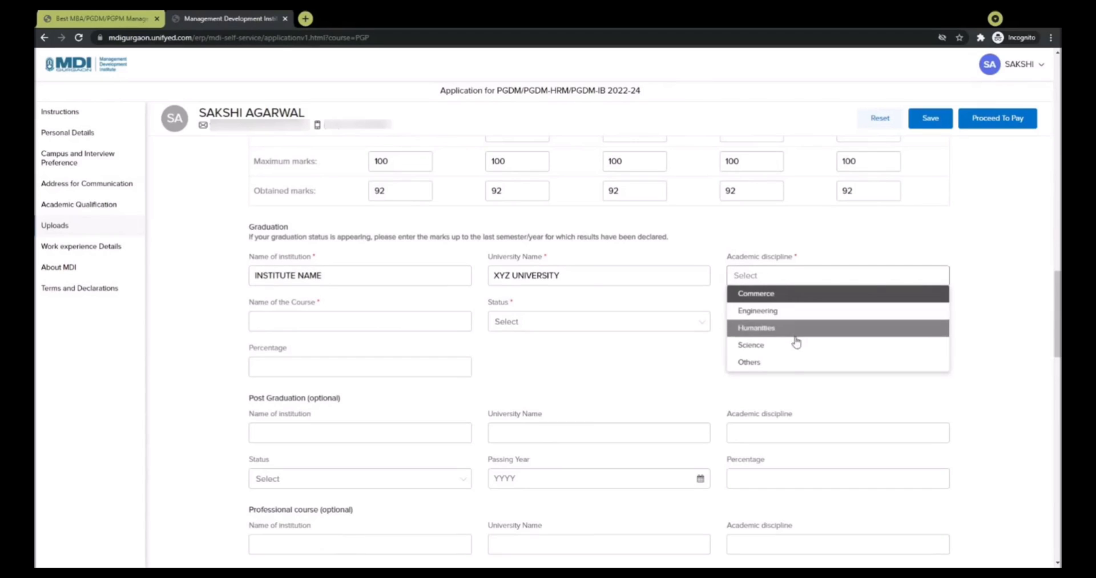
click(805, 320)
click(372, 323)
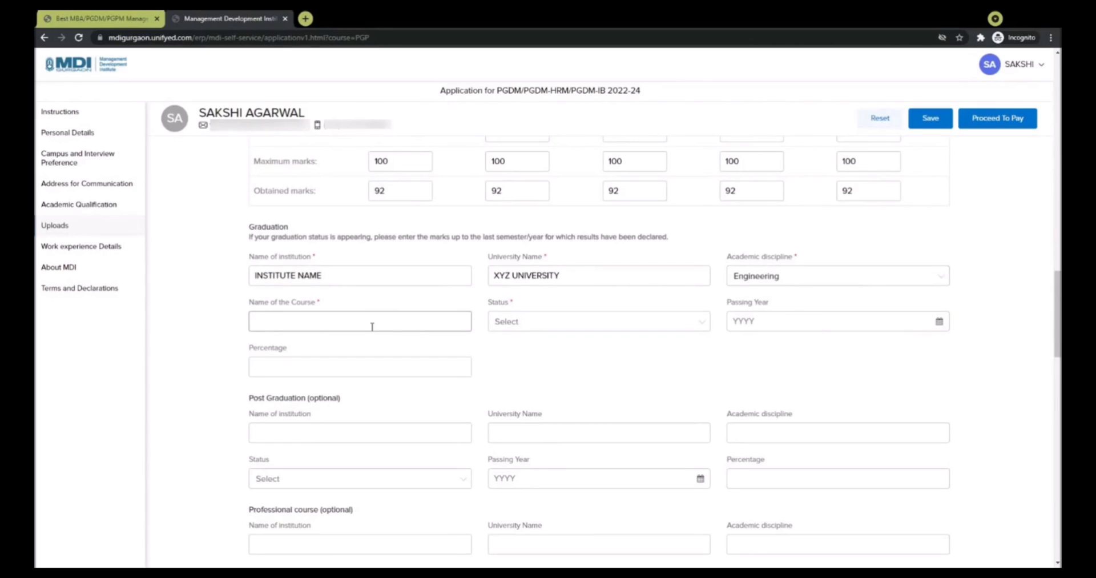
text(COURSE NAME)
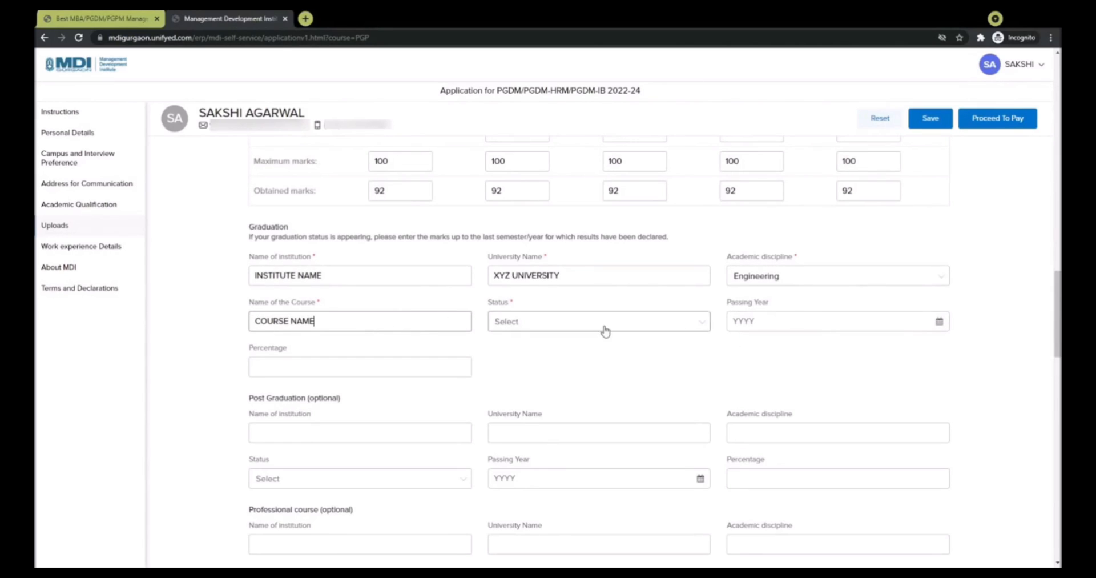
- Set graduation status to Complete and passing year to 2018
click(610, 333)
click(615, 354)
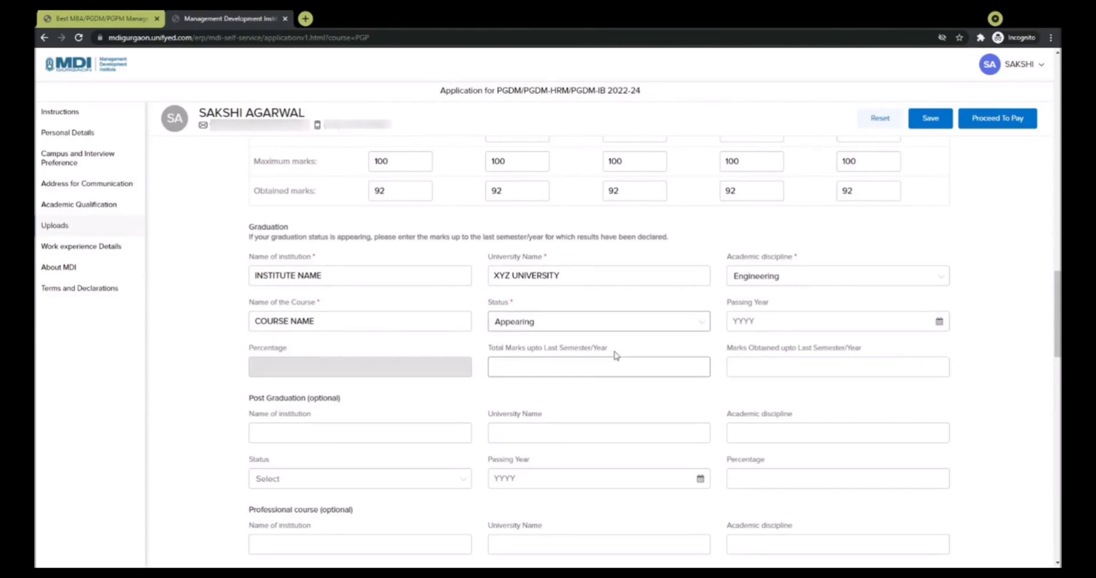
key(Tab)
click(685, 321)
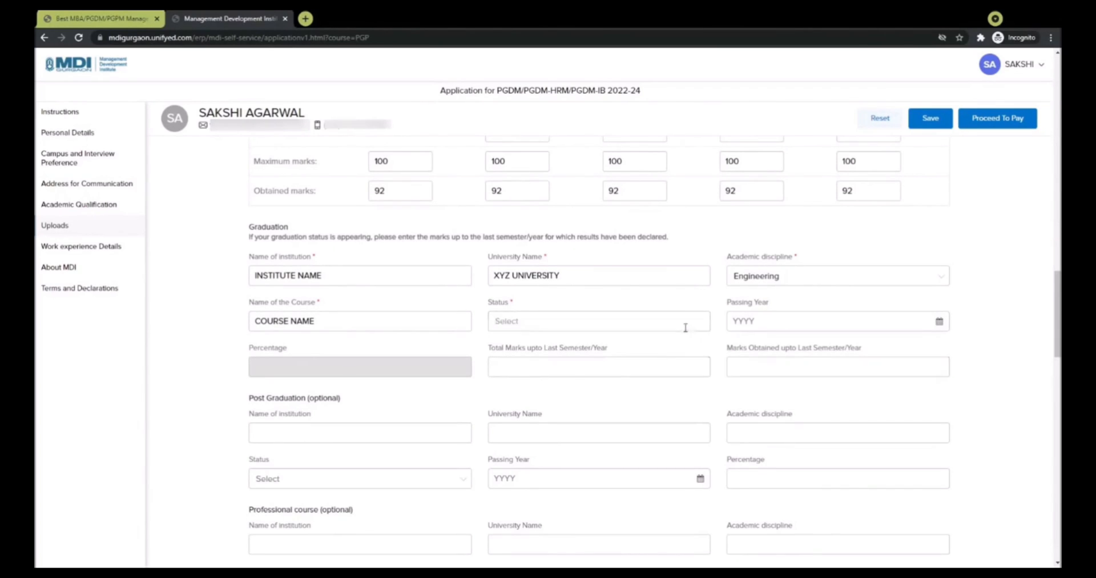
click(668, 345)
click(939, 320)
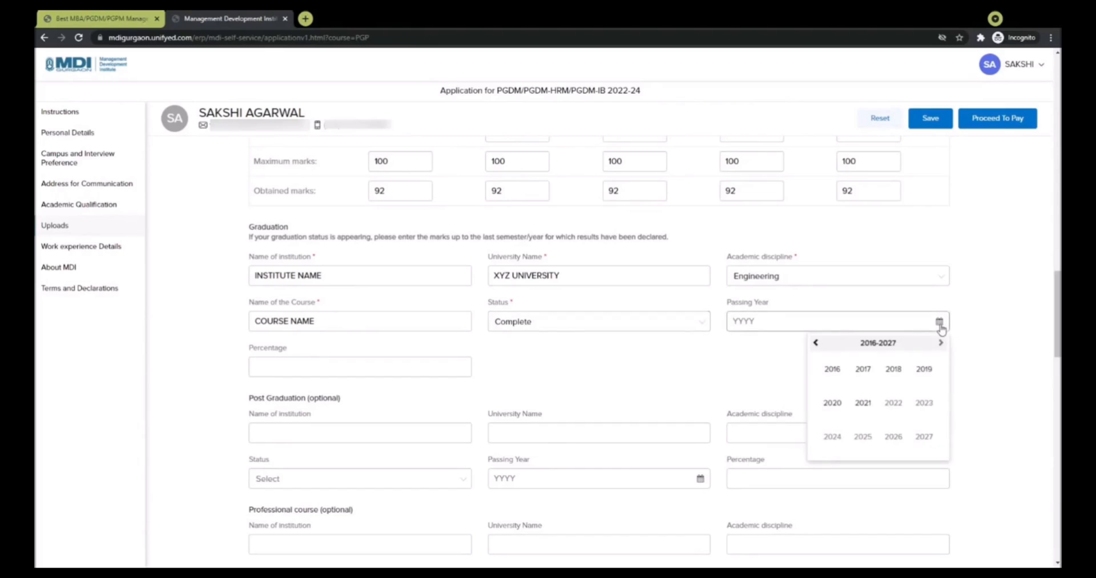
click(894, 370)
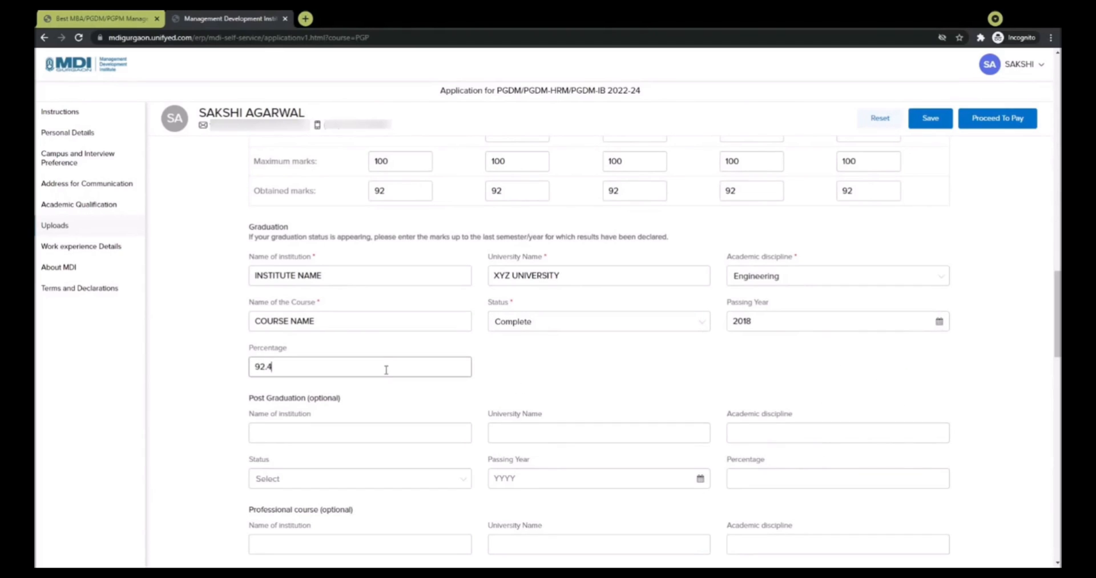
scroll(553, 387, down, 2)
- Enter post-graduation institute 'INSTITUTE NAME', university 'ABC UNIVERSITY' and discipline 'DISCIPLINE'
click(345, 334)
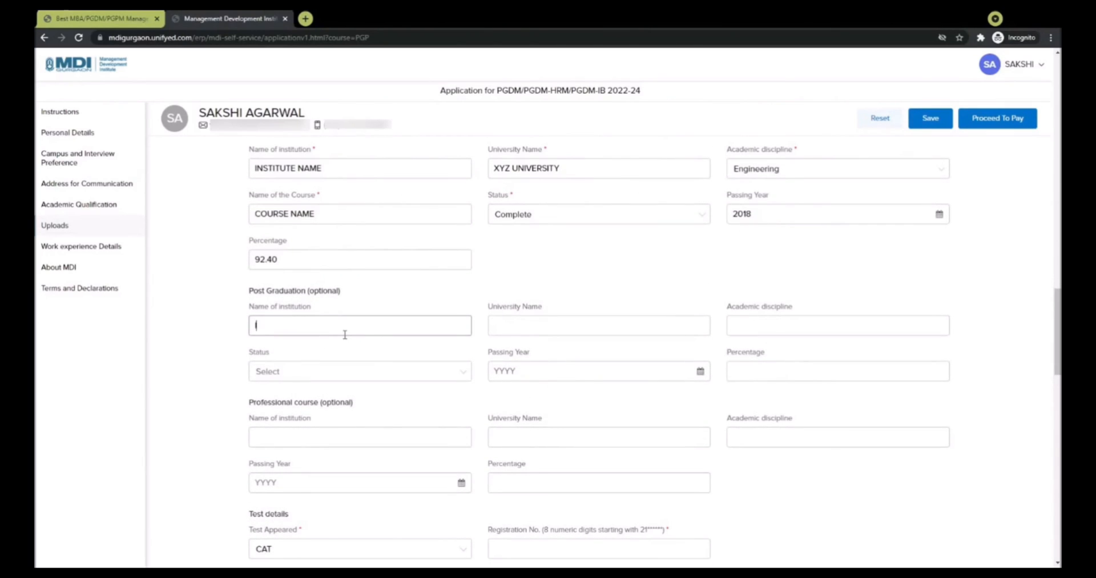
text(INSTITUTE NAME)
key(Tab)
text(ABC UNIVERSITY)
key(Tab)
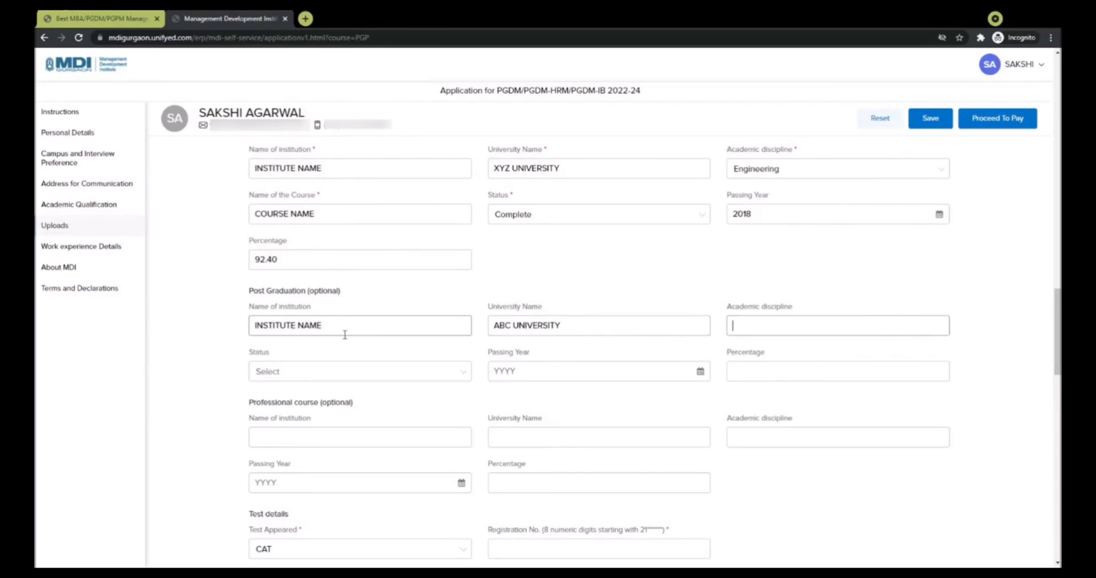
scroll(827, 301, down, 2)
text(DISCIPLINE)
- Set the post-graduation status to Complete and the passing year to 2019
click(417, 263)
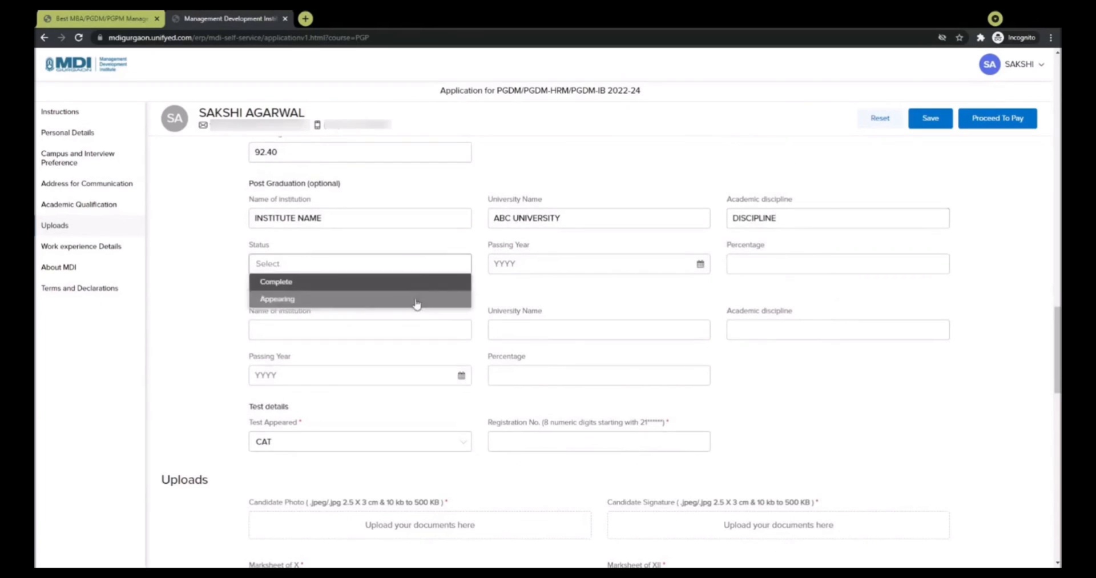
click(276, 281)
click(606, 264)
click(605, 311)
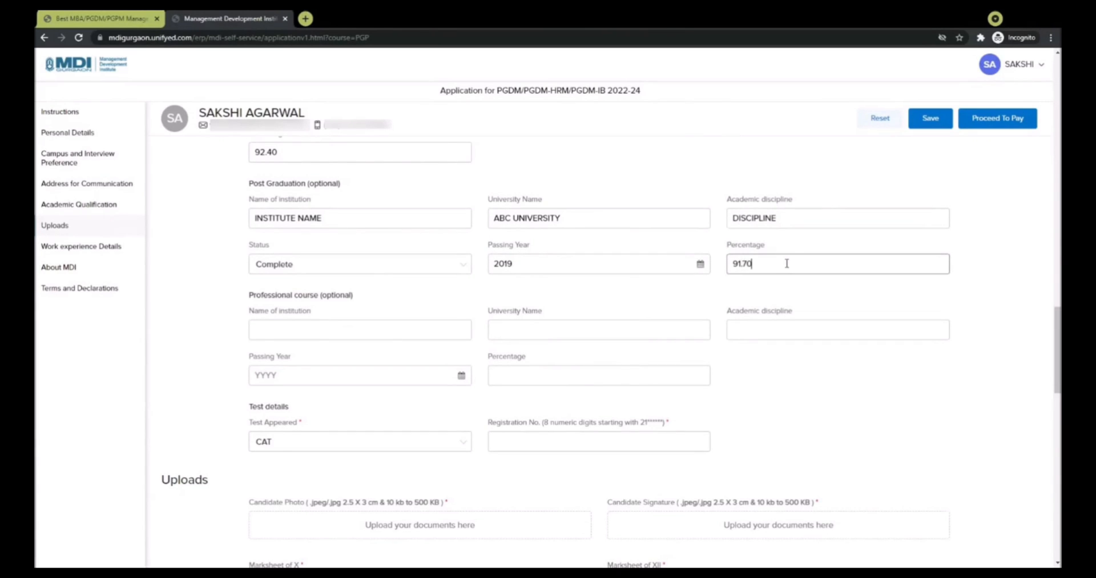
- Enter the 8-digit CAT registration number under Test details
scroll(444, 313, down, 2)
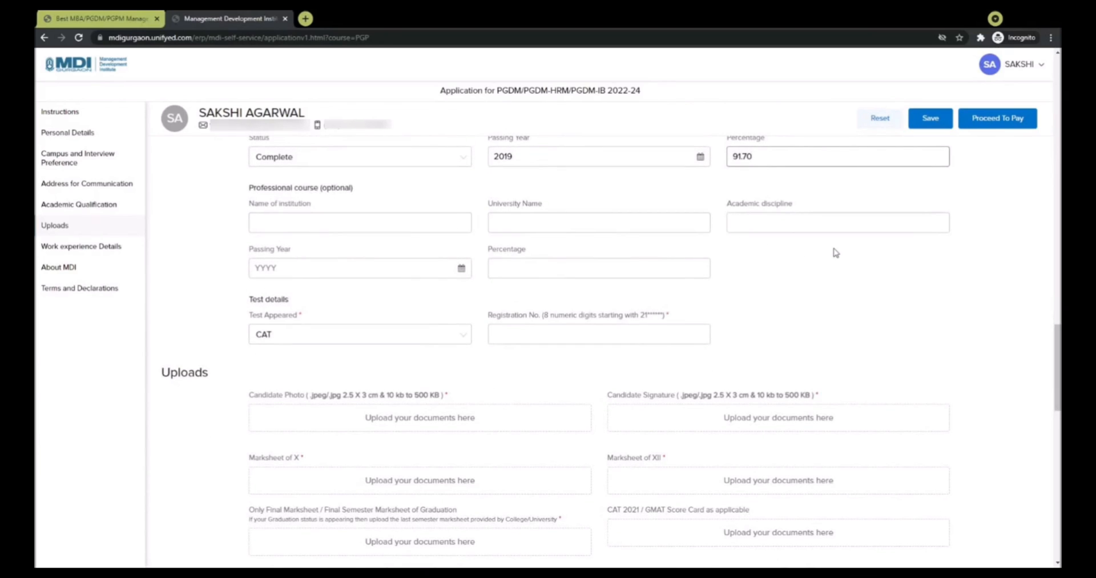
click(461, 342)
click(547, 336)
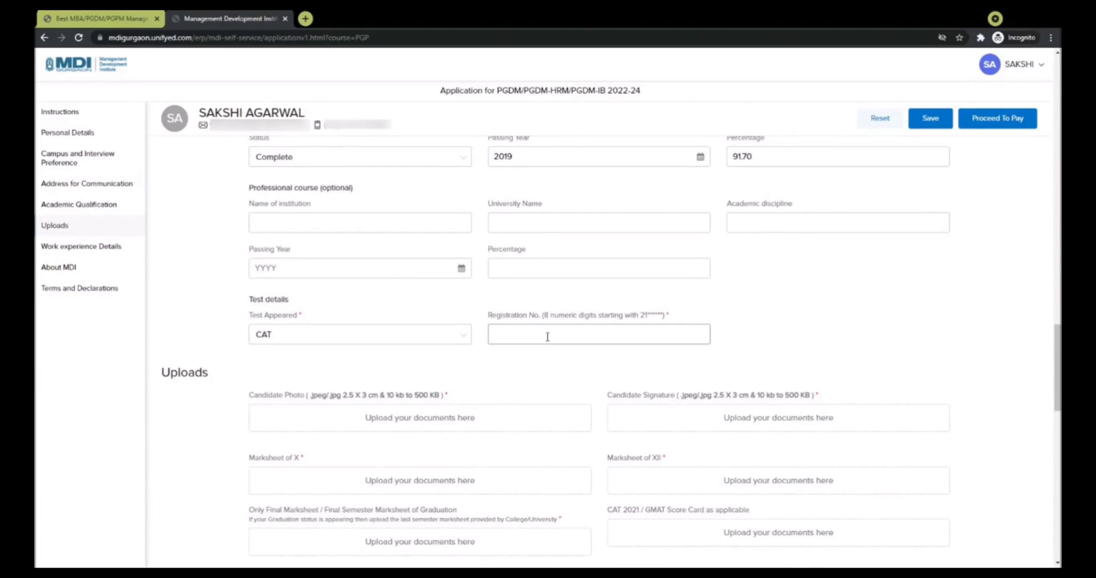
text(21345)
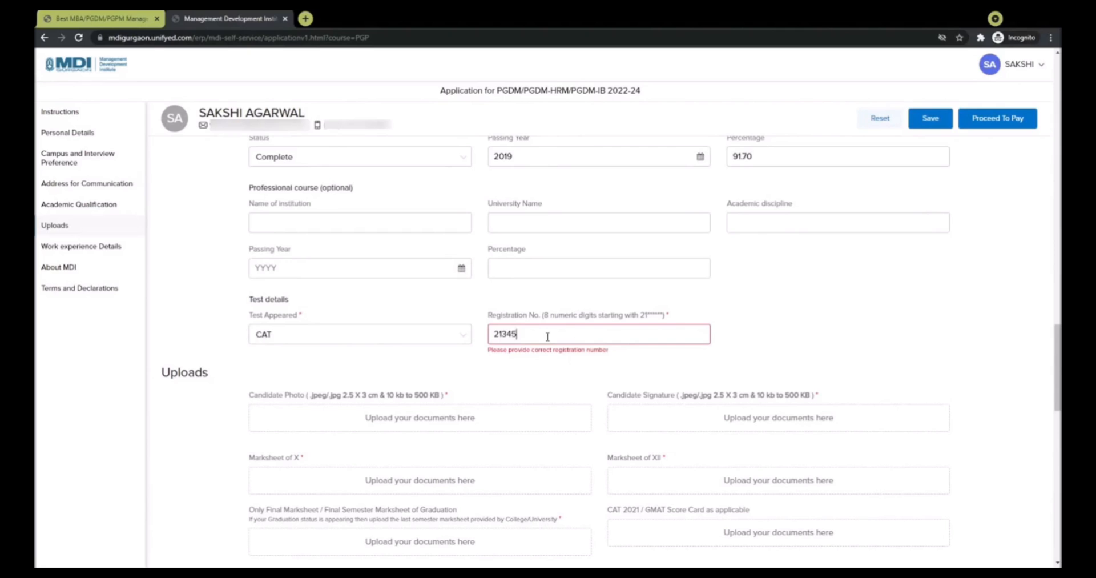
text(678)
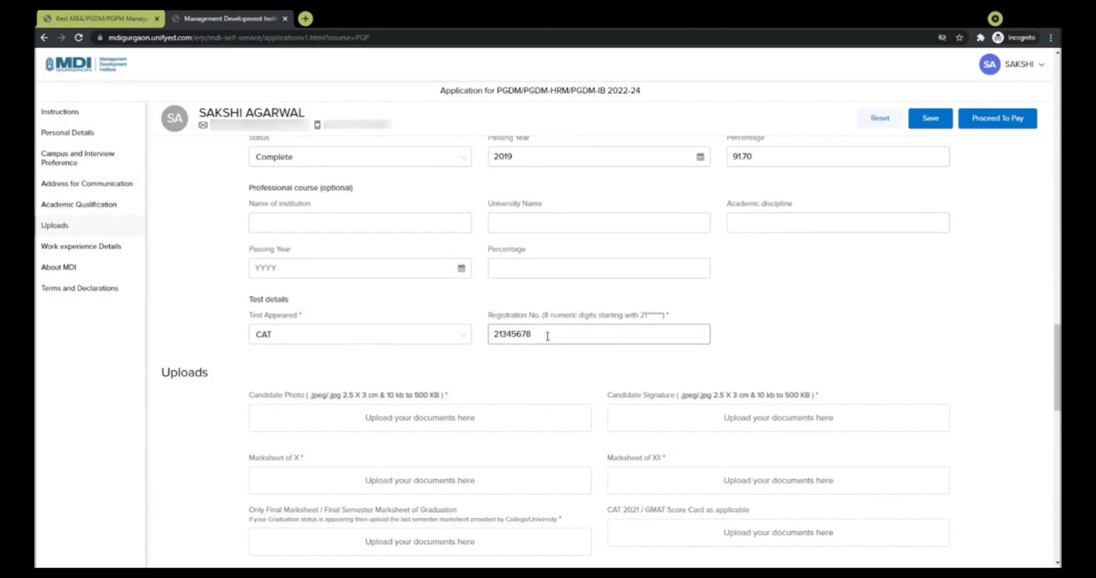
scroll(546, 336, down, 2)
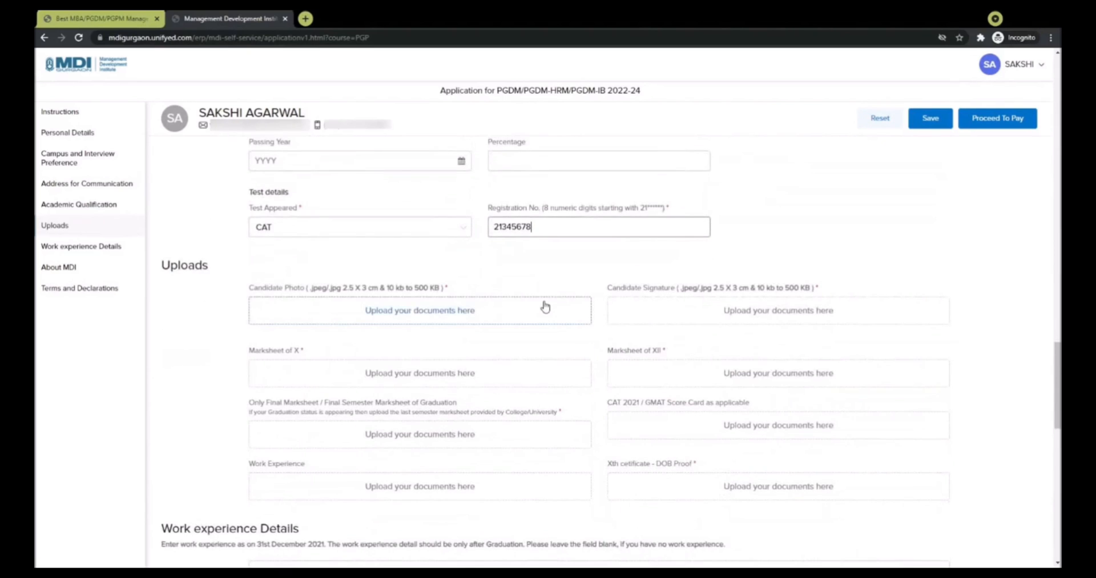
- Upload the candidate photo and the Class X and Class XII marksheets
scroll(545, 307, down, 2)
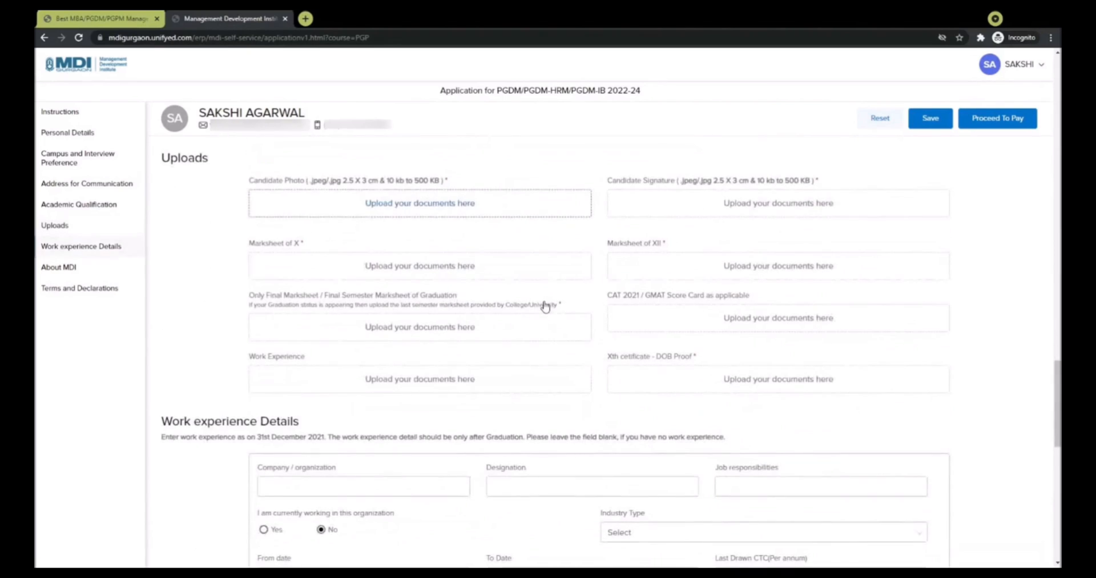
click(429, 211)
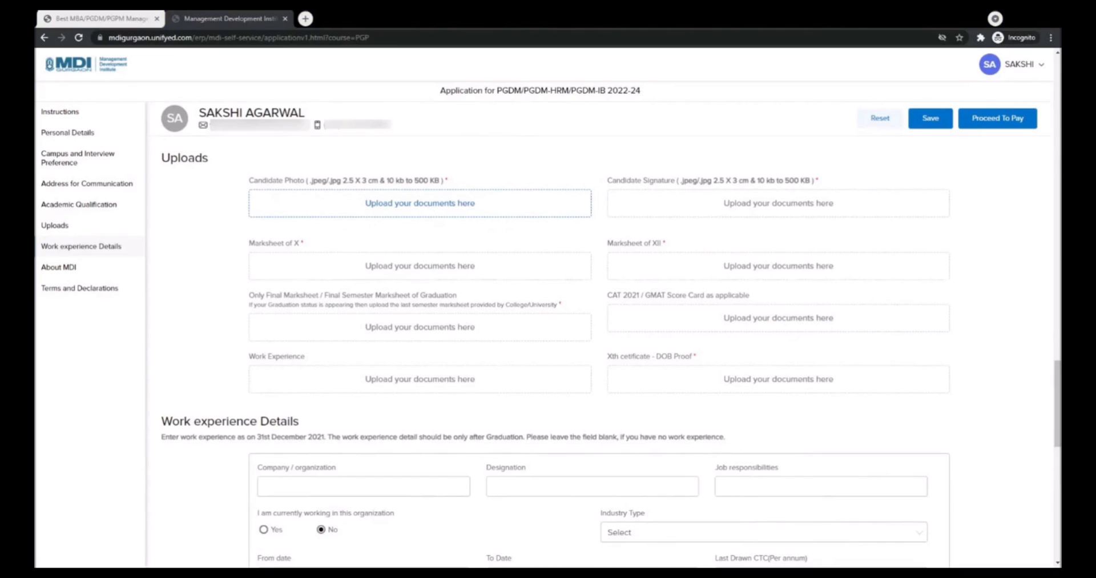
click(649, 342)
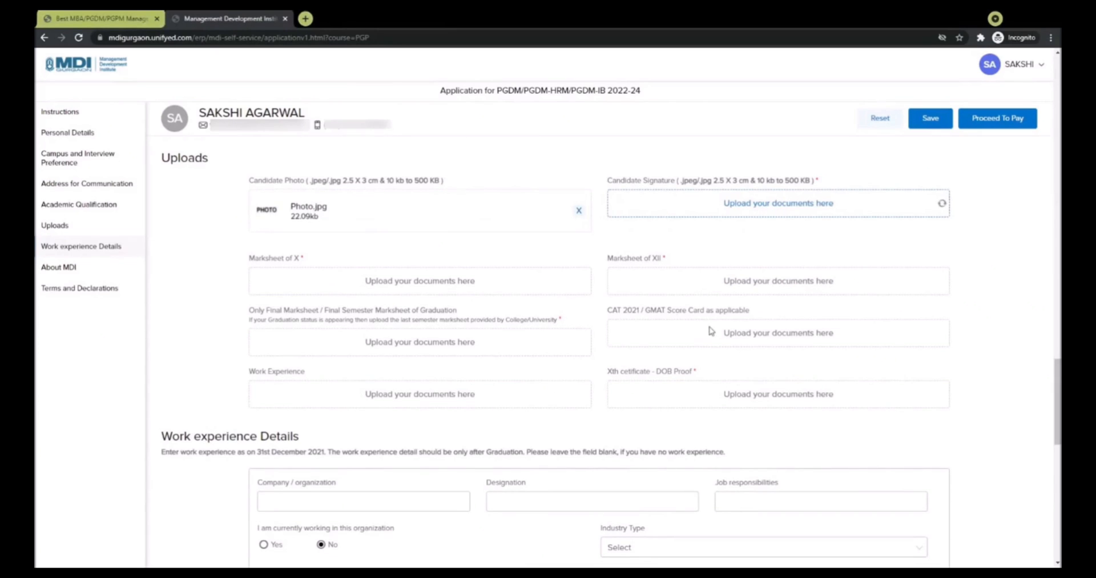
click(395, 285)
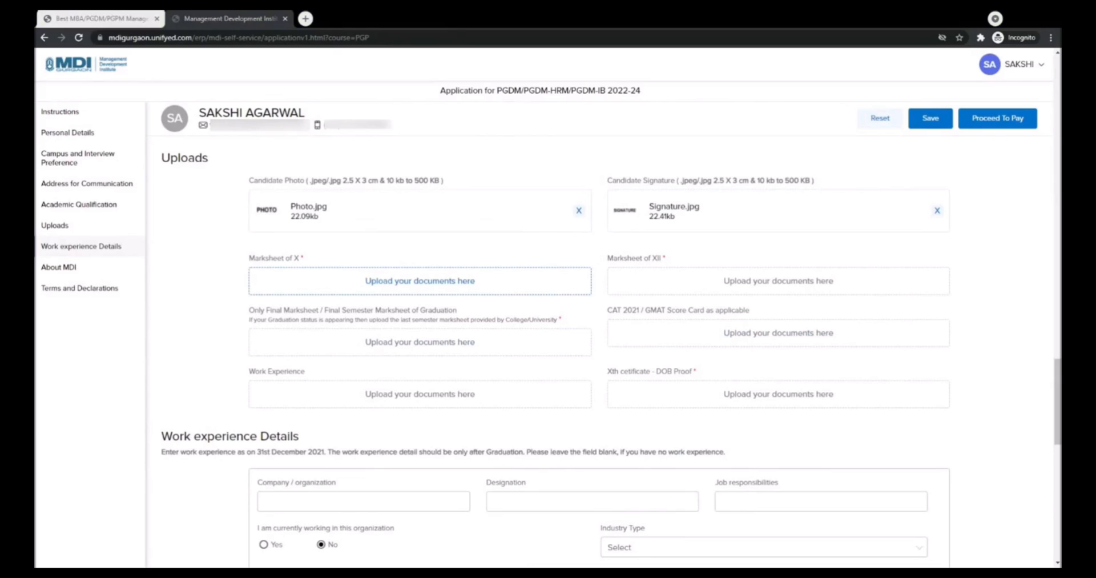
click(702, 417)
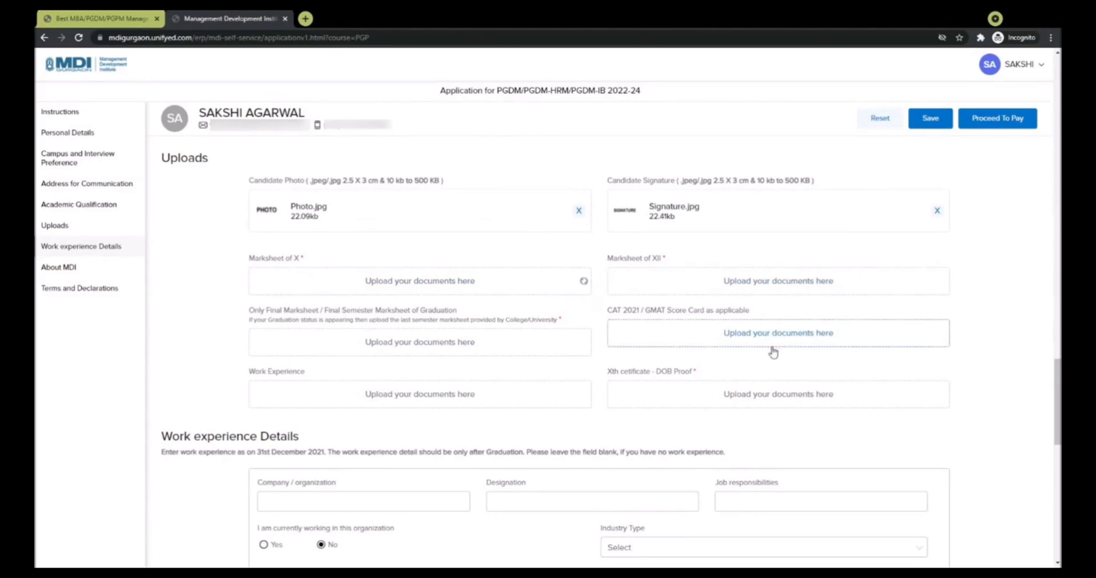
click(786, 282)
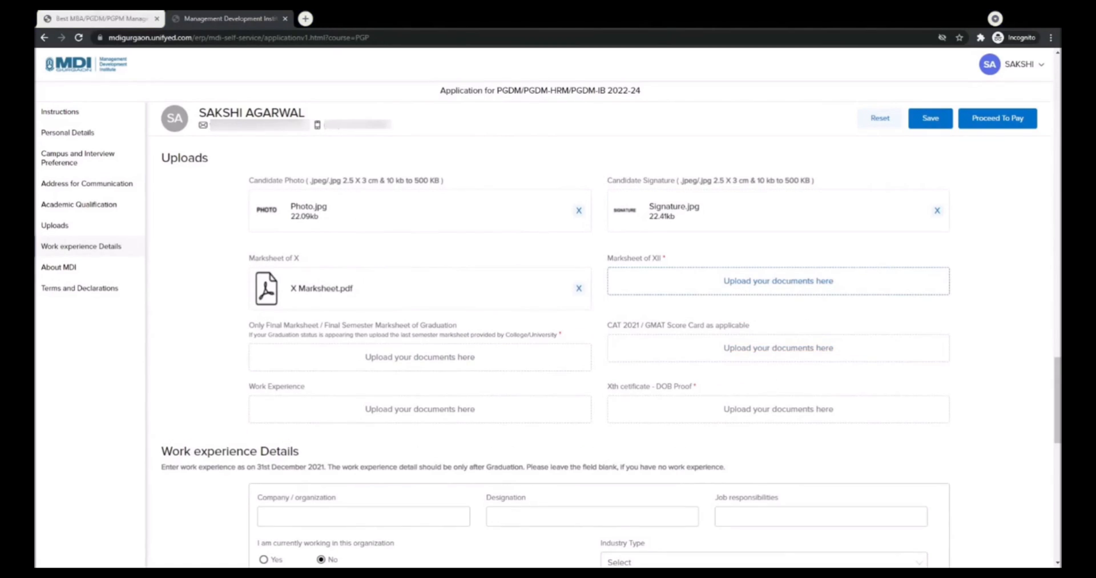
click(702, 418)
- Upload the graduation marksheet, work experience proof, and the Xth certificate as birth-date proof
click(428, 364)
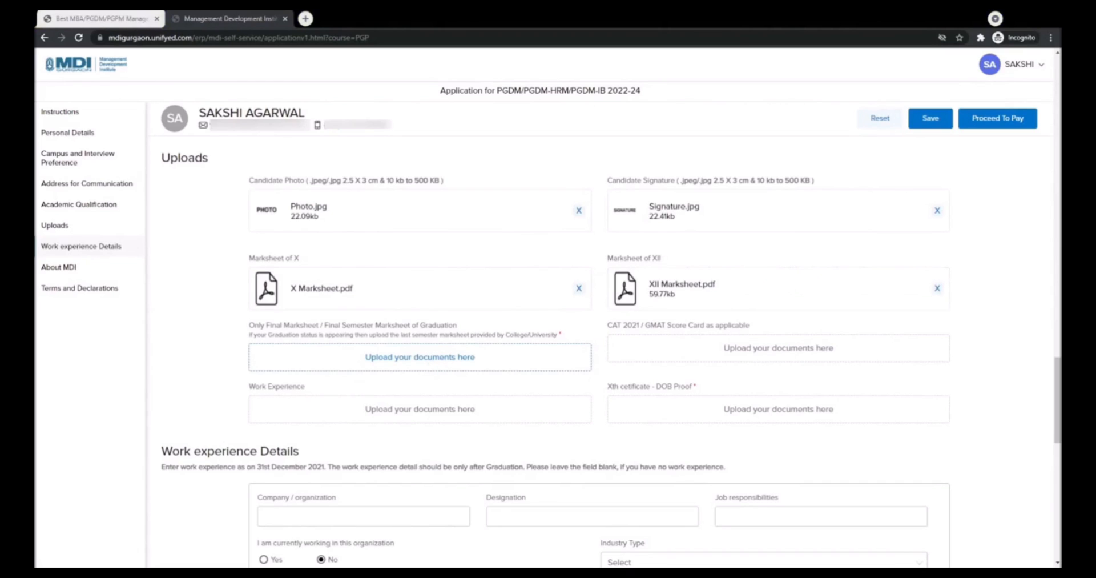
click(702, 418)
click(457, 415)
click(702, 418)
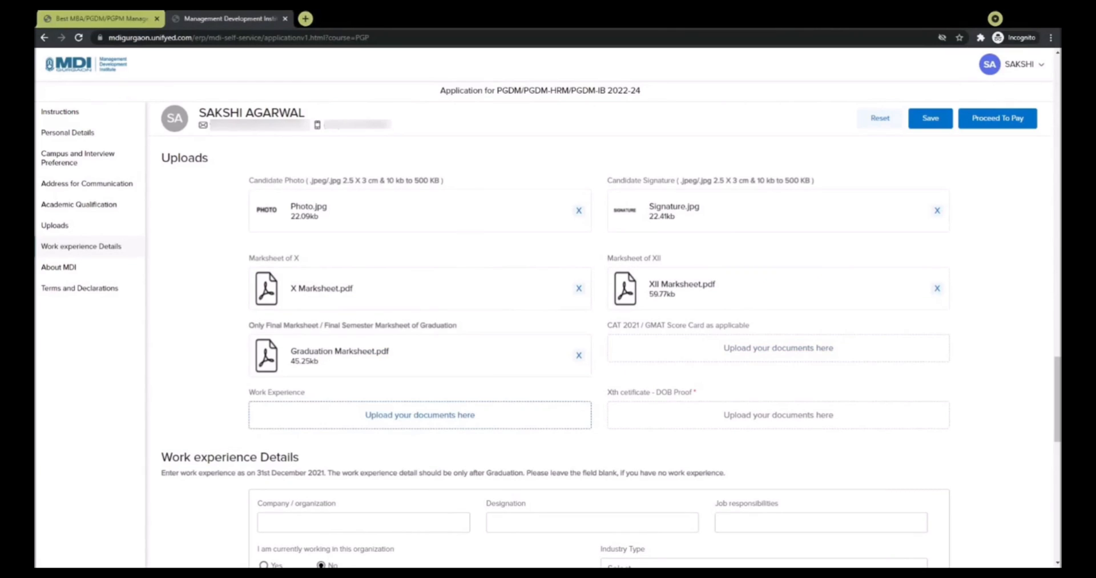
click(778, 415)
click(778, 487)
scroll(709, 428, down, 1)
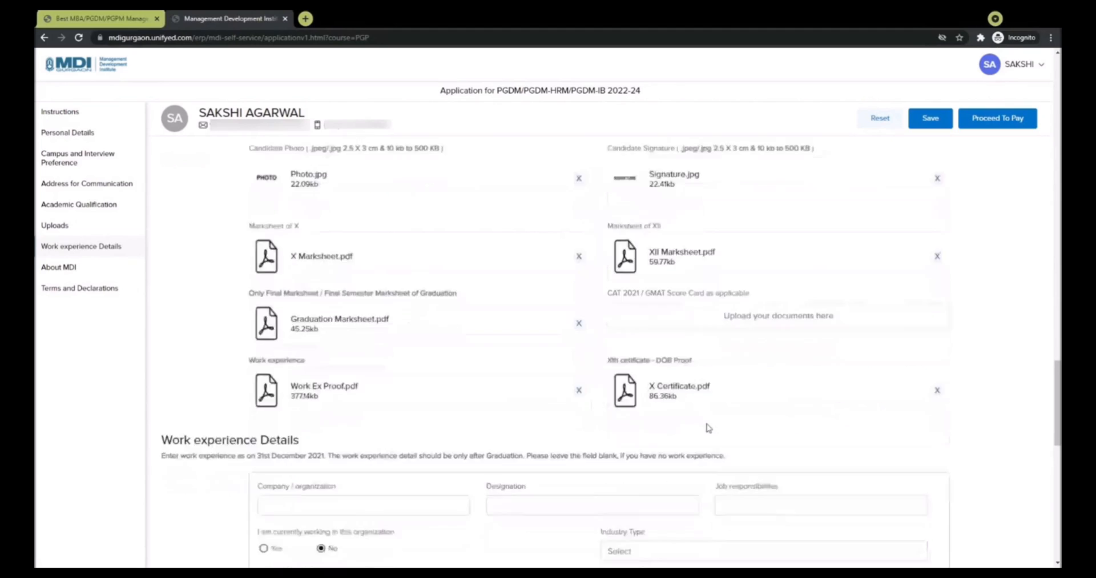
- Enter company, designation and responsibilities for a current job in Information Technology
scroll(709, 428, down, 5)
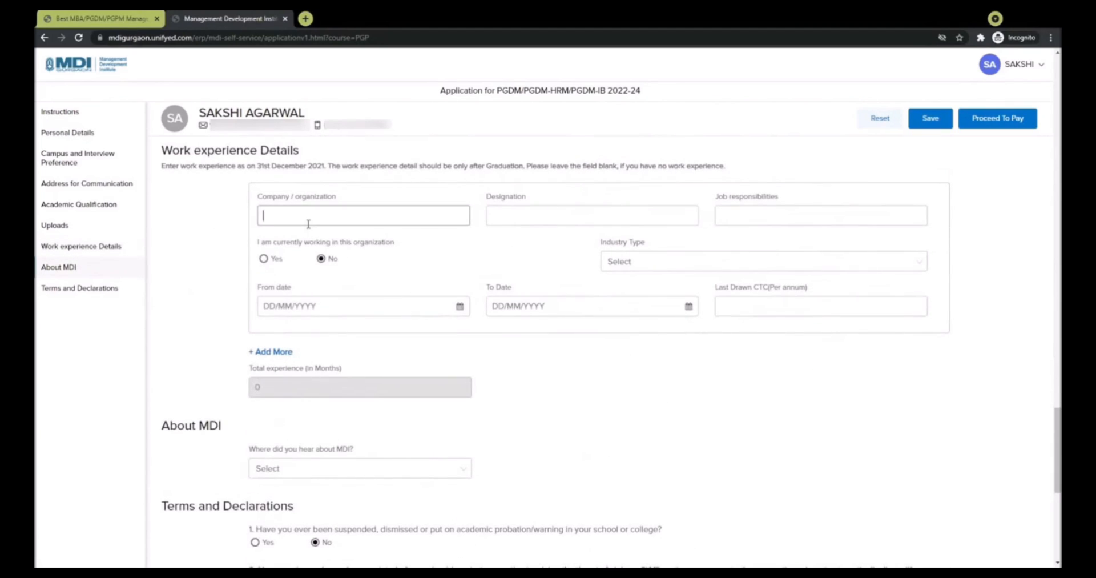
text(COMPANY NAME)
key(Tab)
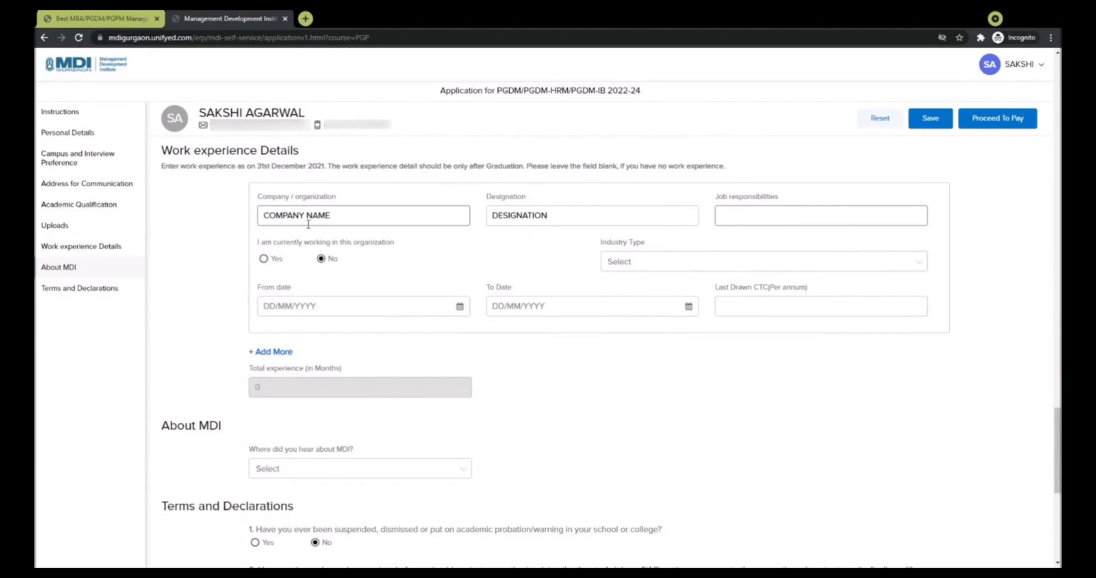
text(JOB RESPONSIBILITIES)
click(264, 259)
click(734, 263)
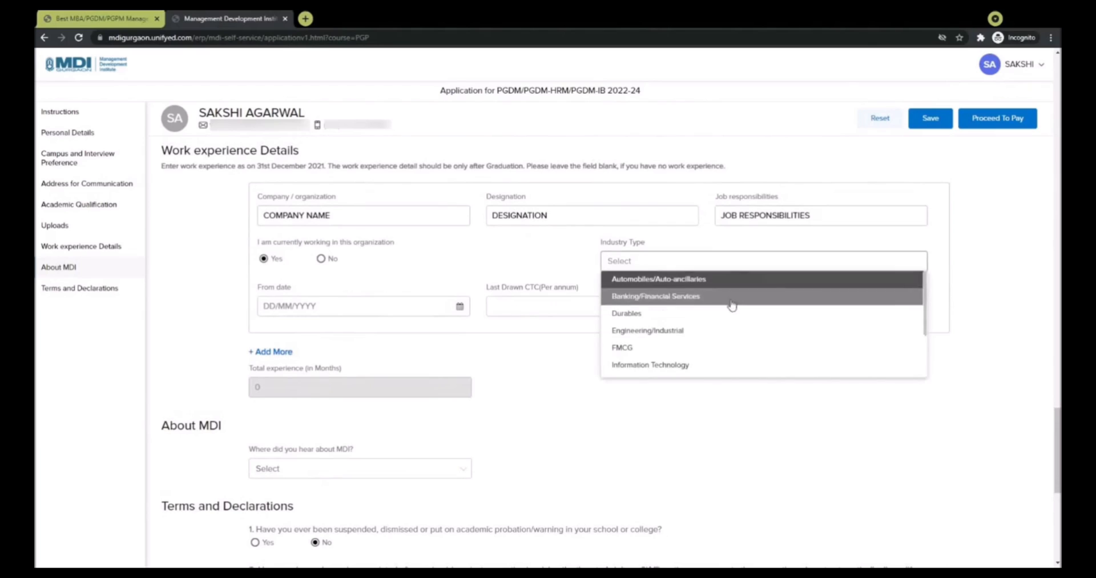
click(737, 365)
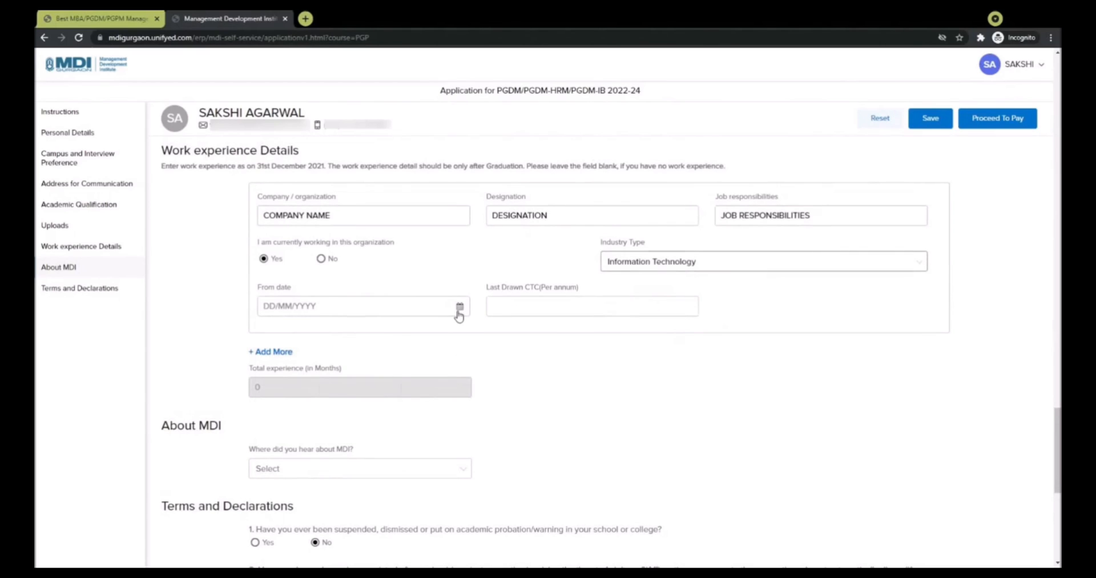
- Set the job start date to 03/03/2020 using the calendar
click(459, 312)
click(320, 328)
click(269, 327)
click(341, 354)
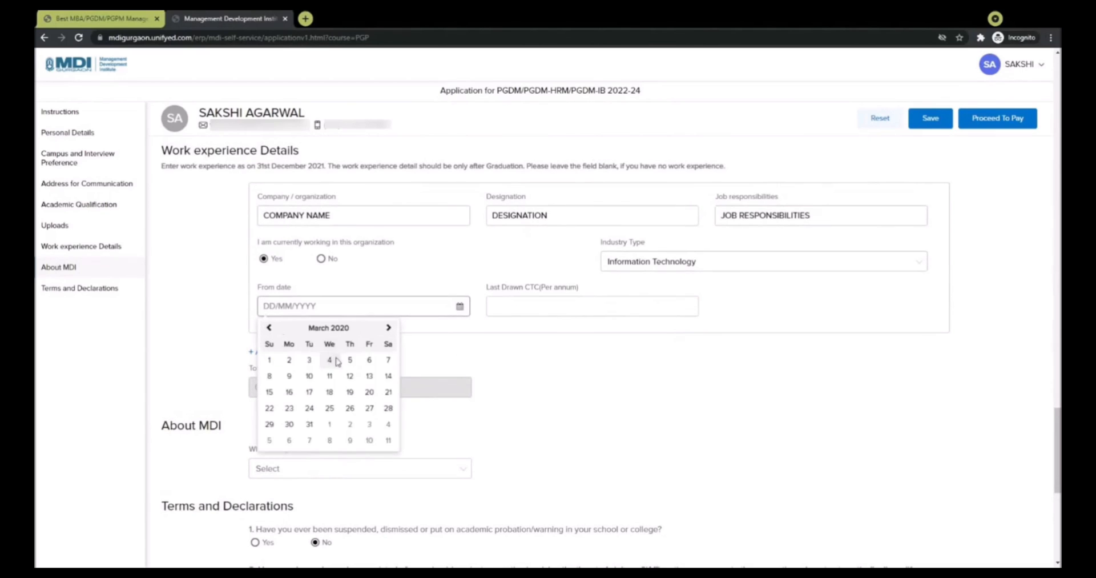
click(309, 361)
click(552, 309)
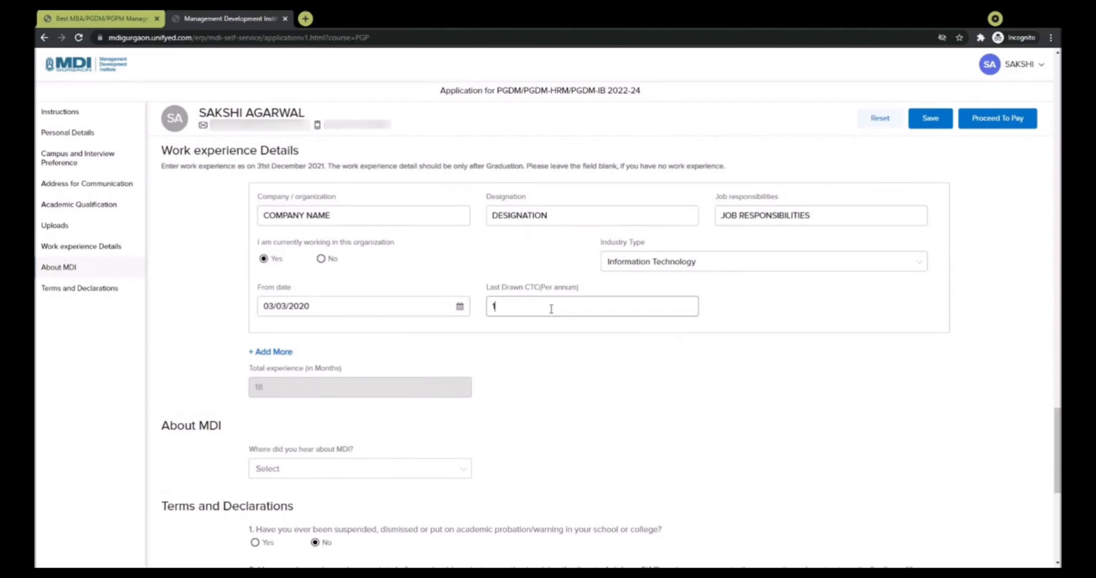
- Enter CTC 1250000, choose 'Current student/s @ Institute', tick the declaration, and save
text(1250000)
scroll(537, 394, down, 4)
click(388, 257)
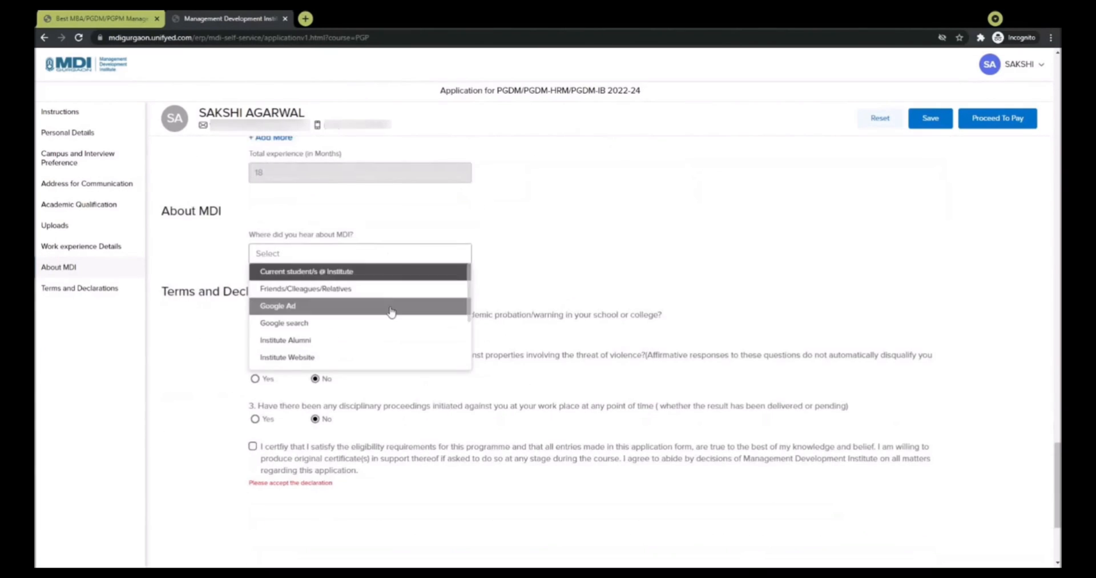
click(393, 273)
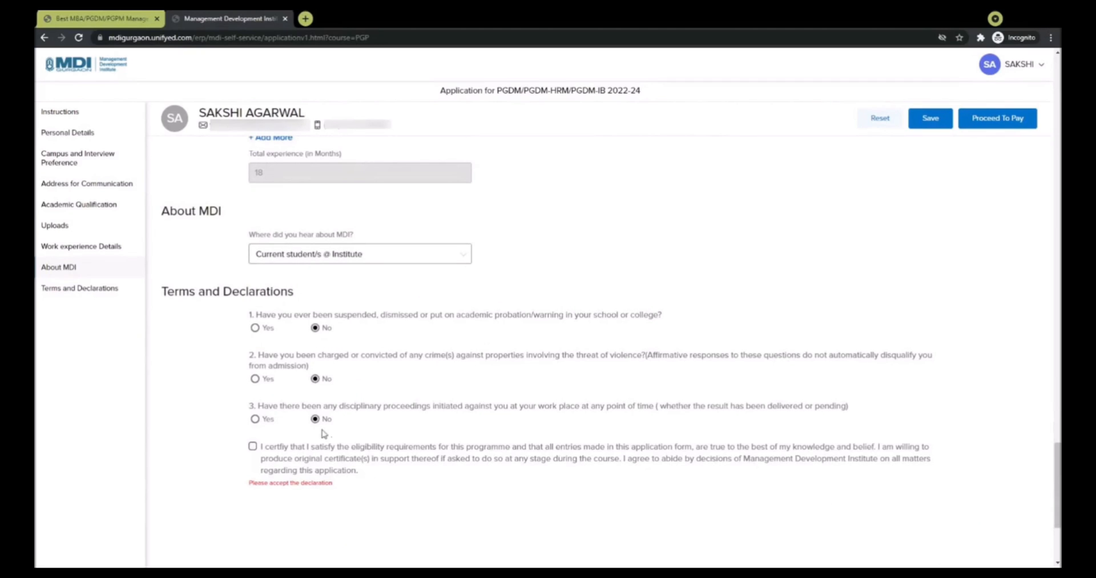
click(252, 445)
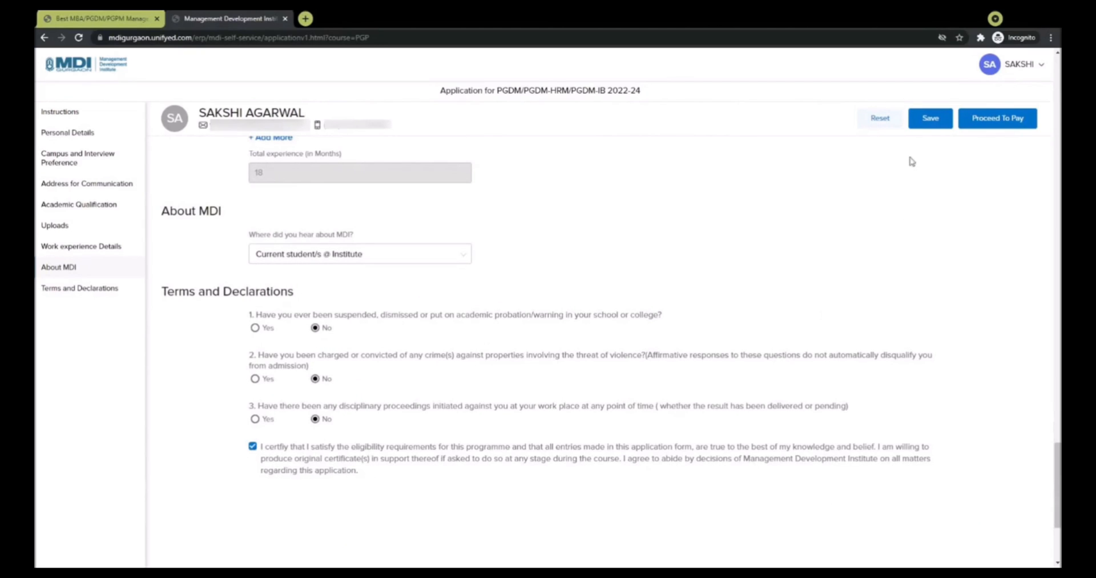
click(931, 121)
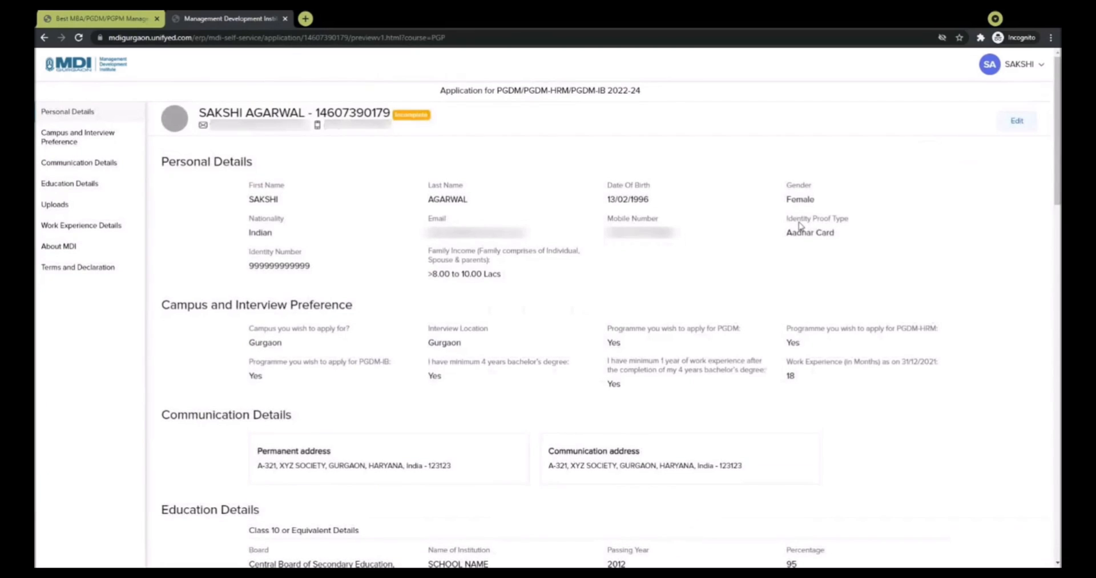
- Review the Incomplete application preview down to the declarations, then switch back to Edit
scroll(1005, 267, down, 4)
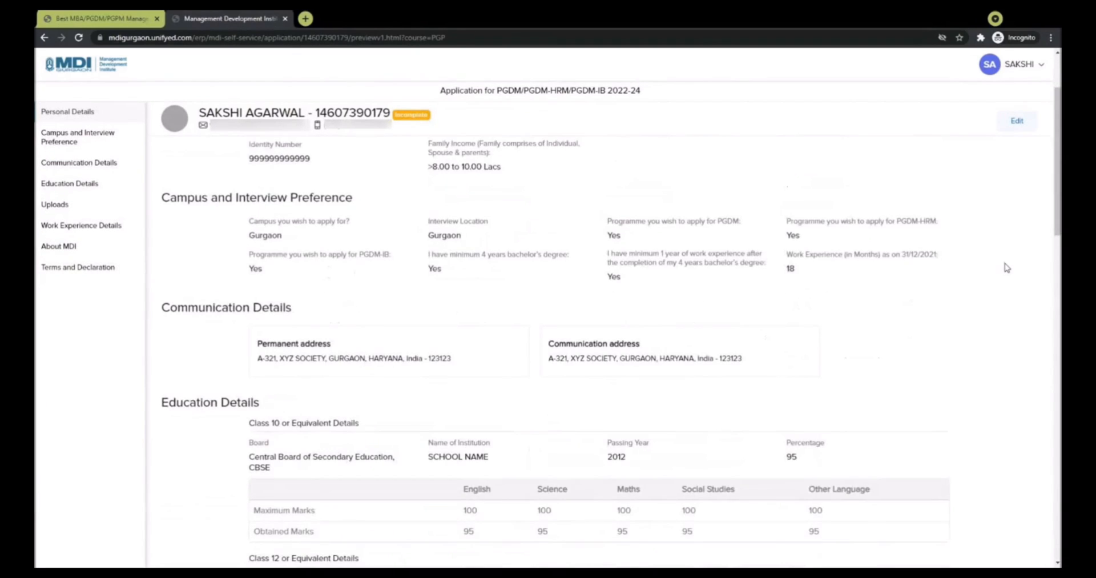
scroll(1006, 267, down, 4)
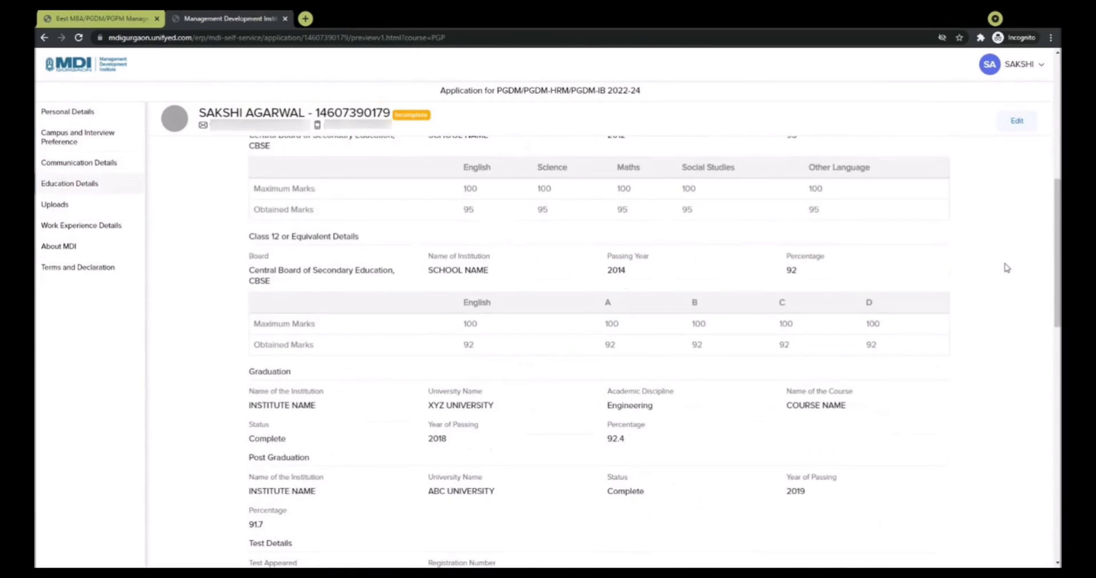
scroll(1006, 267, down, 2)
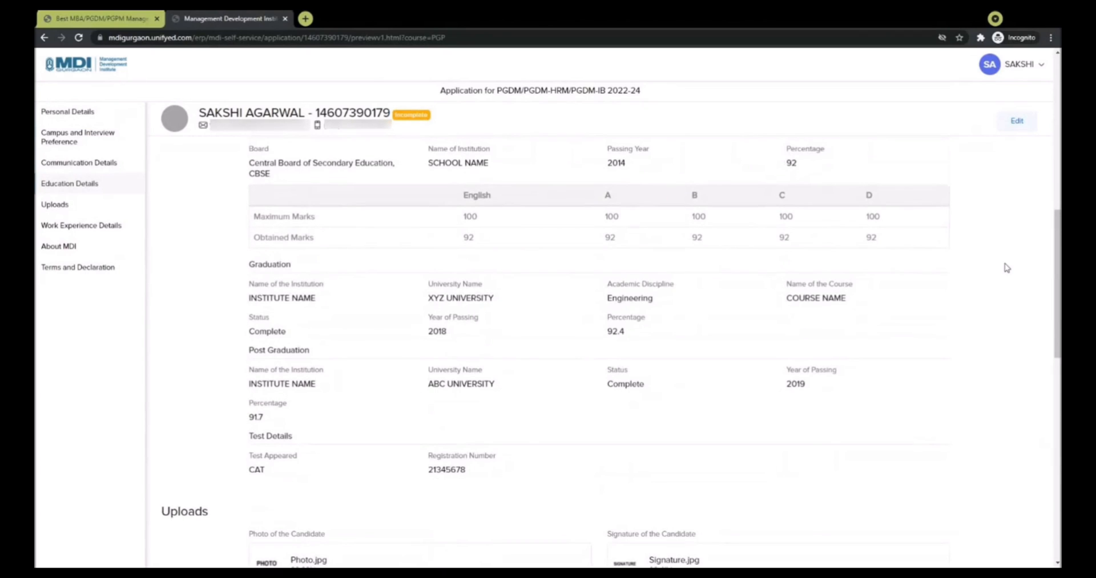
scroll(1006, 267, down, 8)
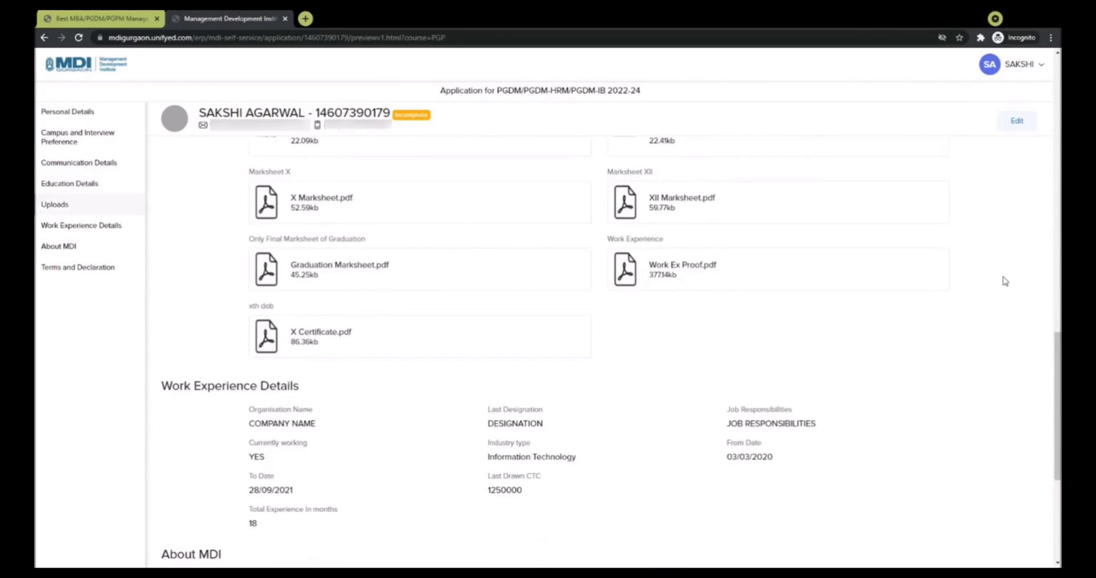
scroll(1005, 281, down, 4)
scroll(1005, 281, down, 1)
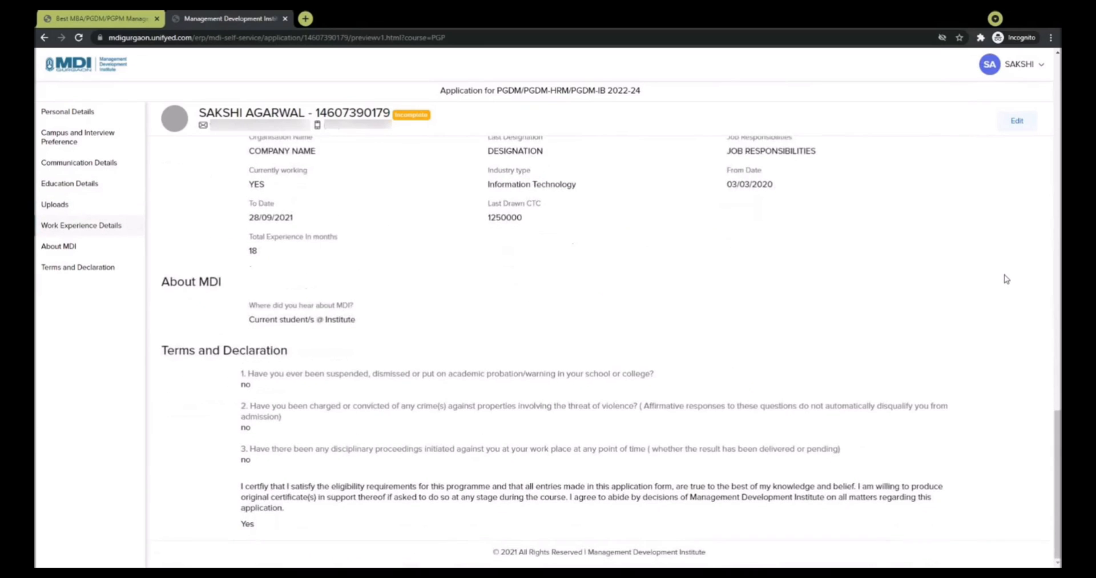
scroll(1007, 278, up, 2)
click(1027, 131)
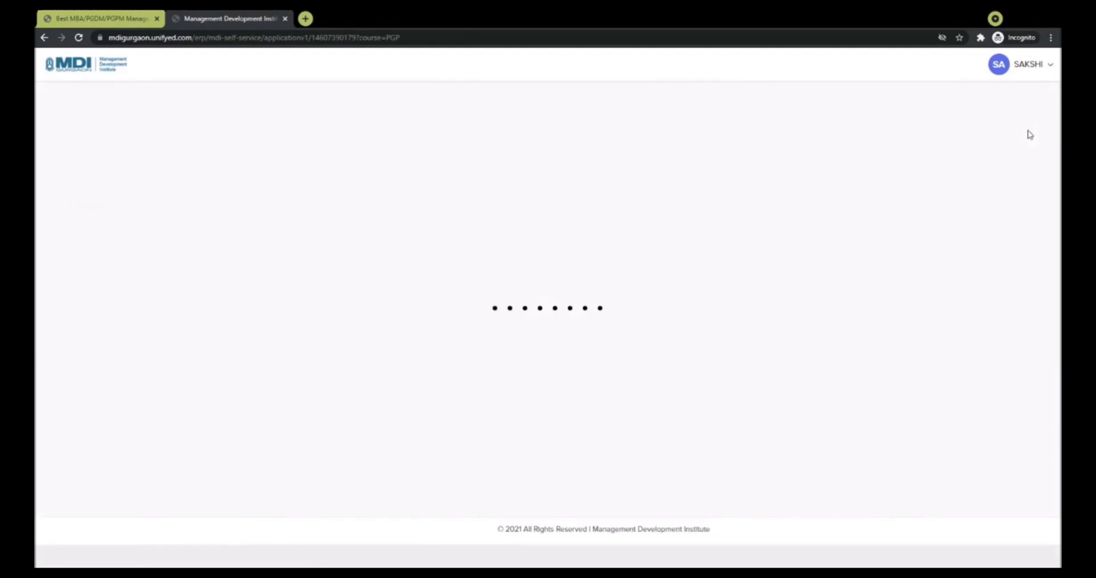
- Proceed to pay, check the final preview, and start the ₹3000 fee payment
click(996, 129)
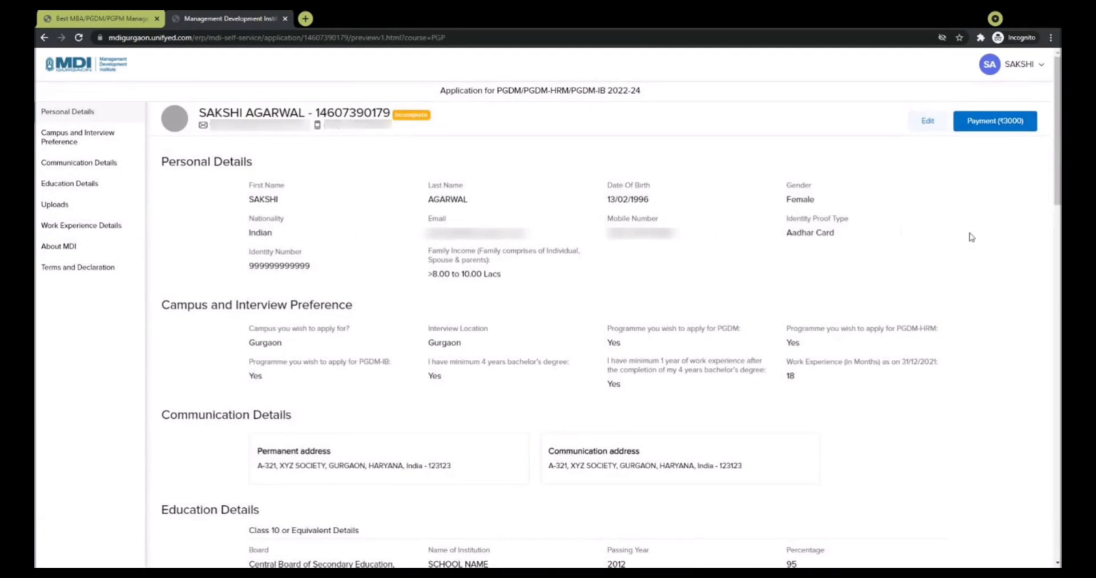
scroll(971, 235, down, 4)
scroll(988, 234, down, 10)
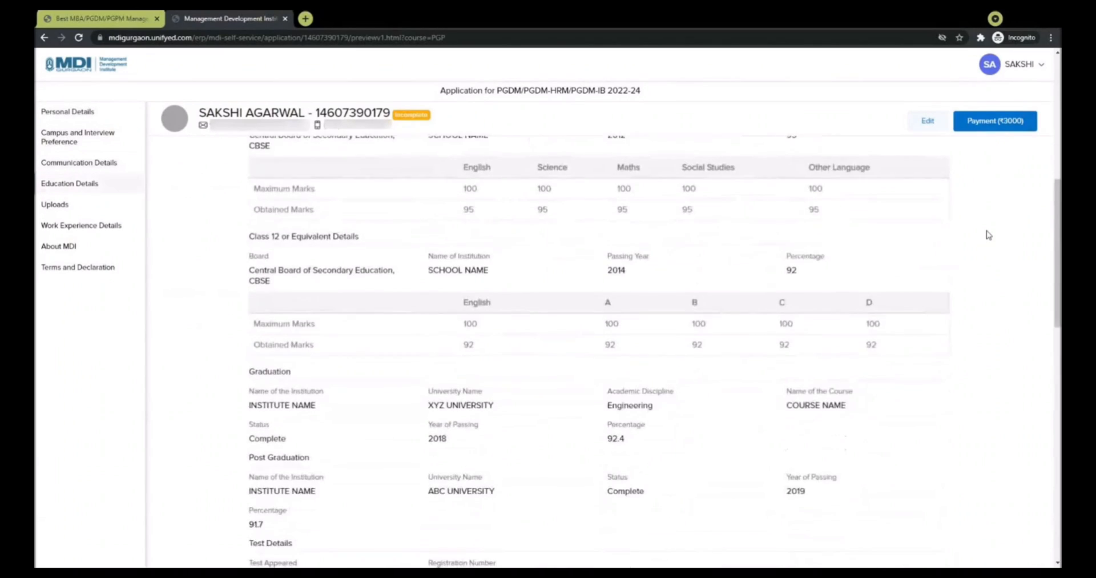
scroll(988, 235, down, 7)
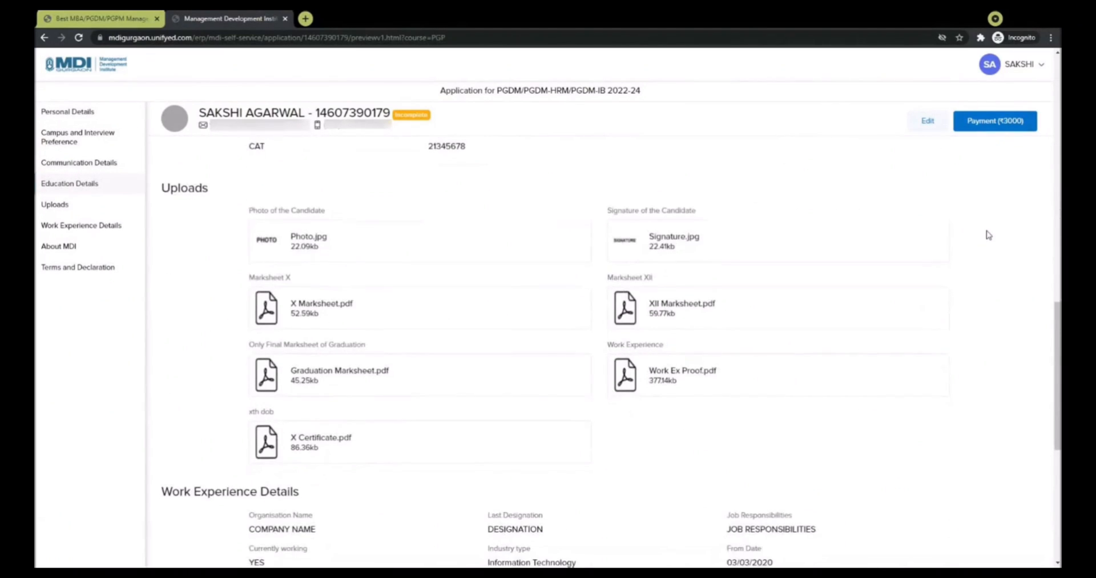
scroll(988, 234, down, 1)
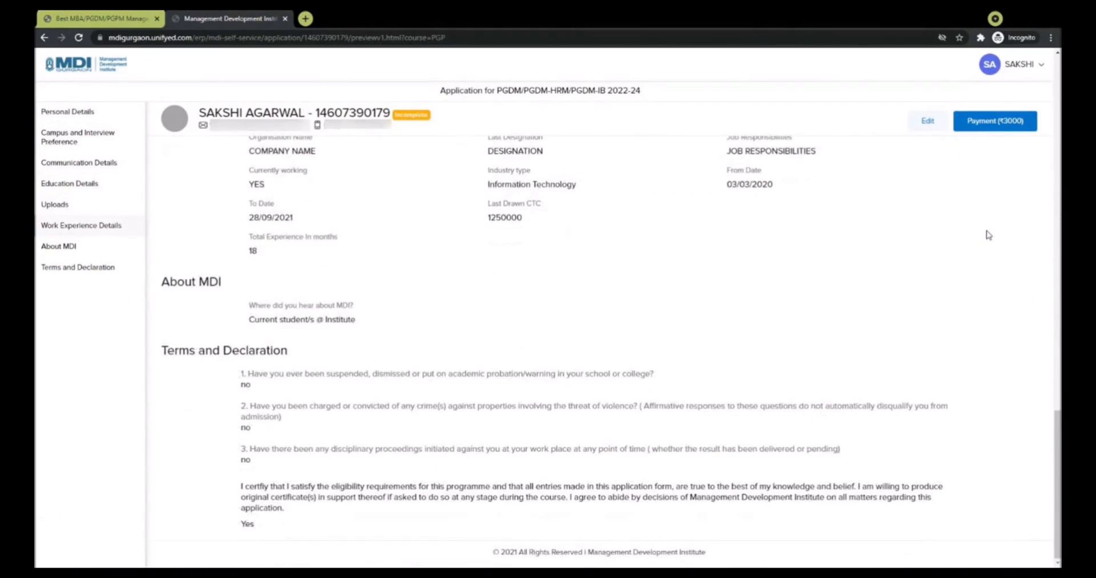
click(1027, 128)
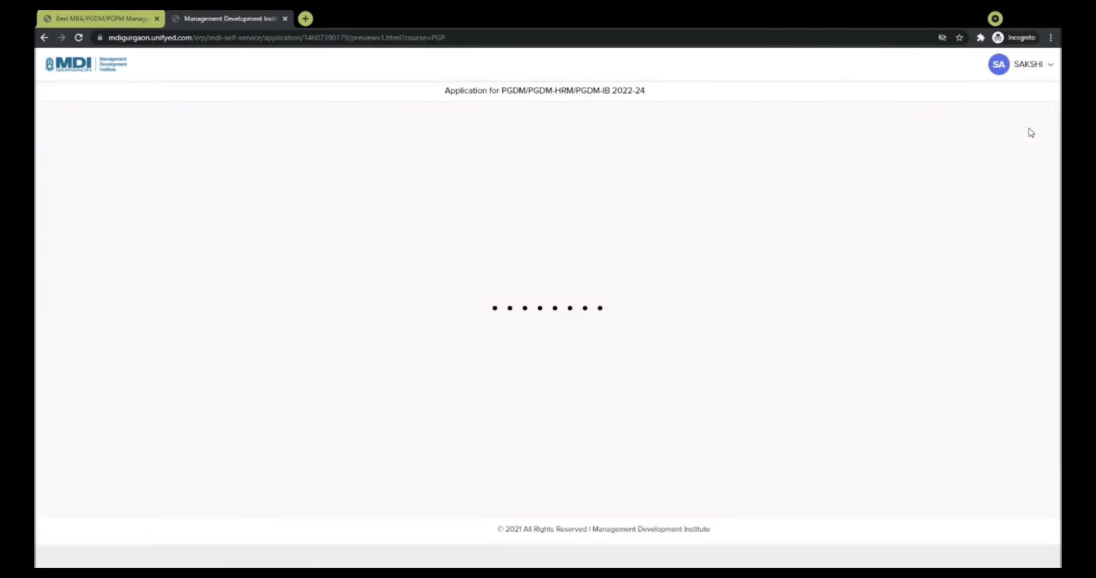